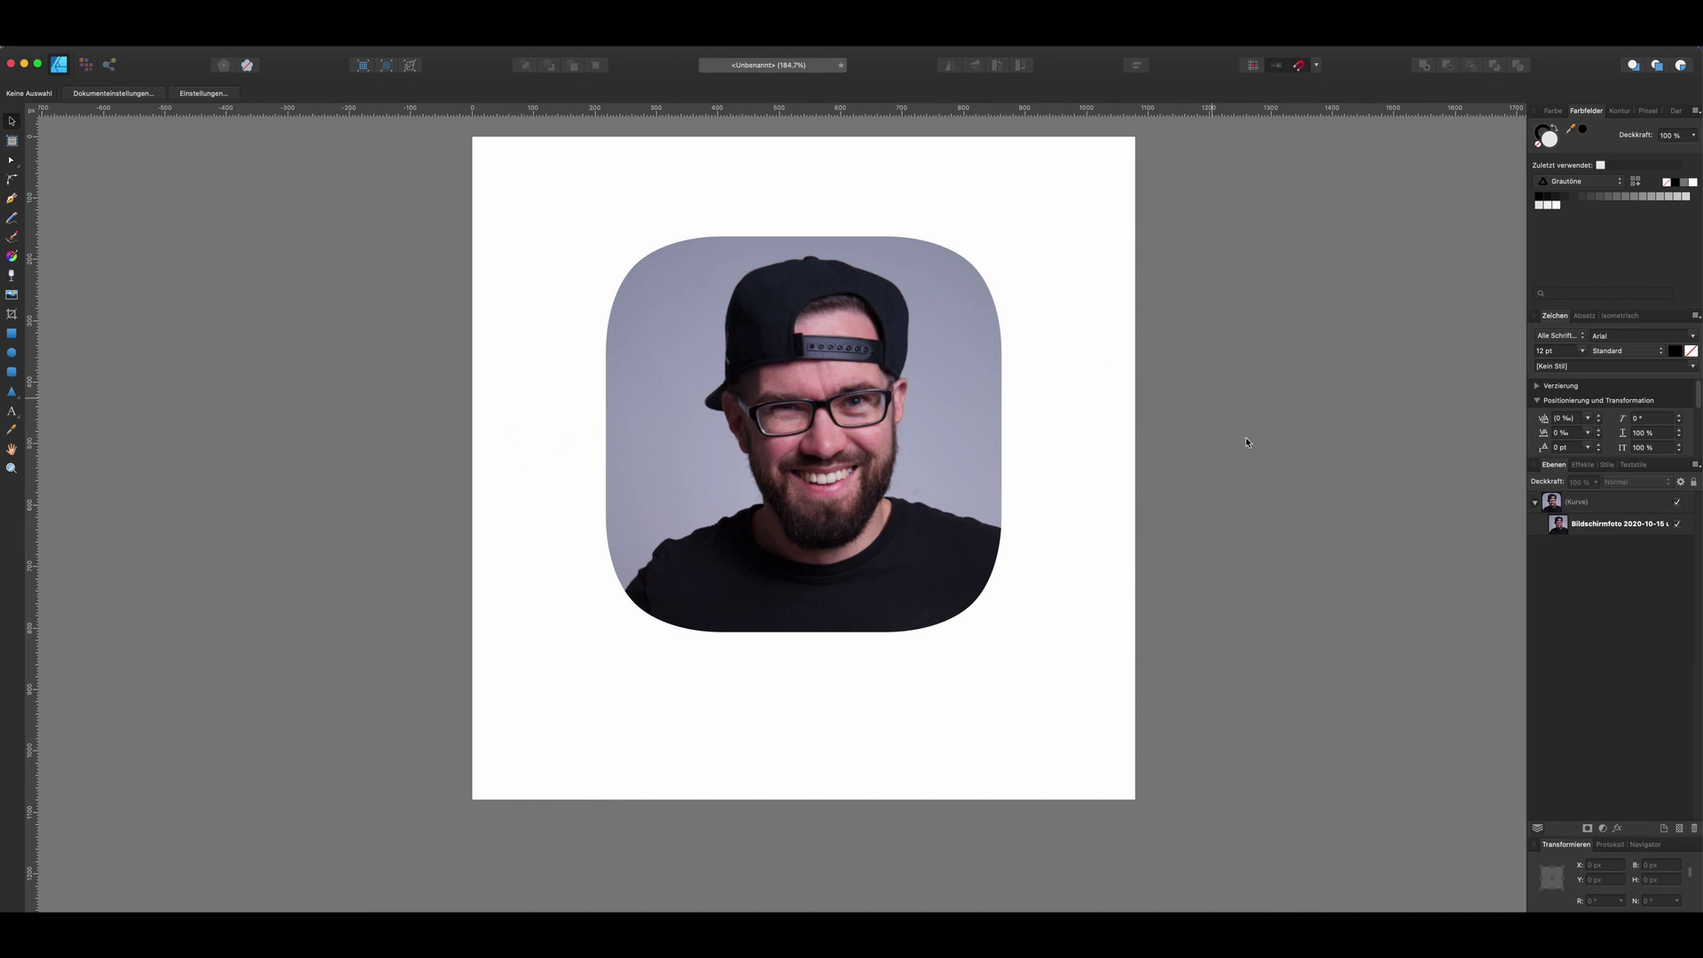
- Hide the portrait layer, then draw a large light grey square and centre it horizontally
{"action": "left_click", "coordinate": [1677, 503]}
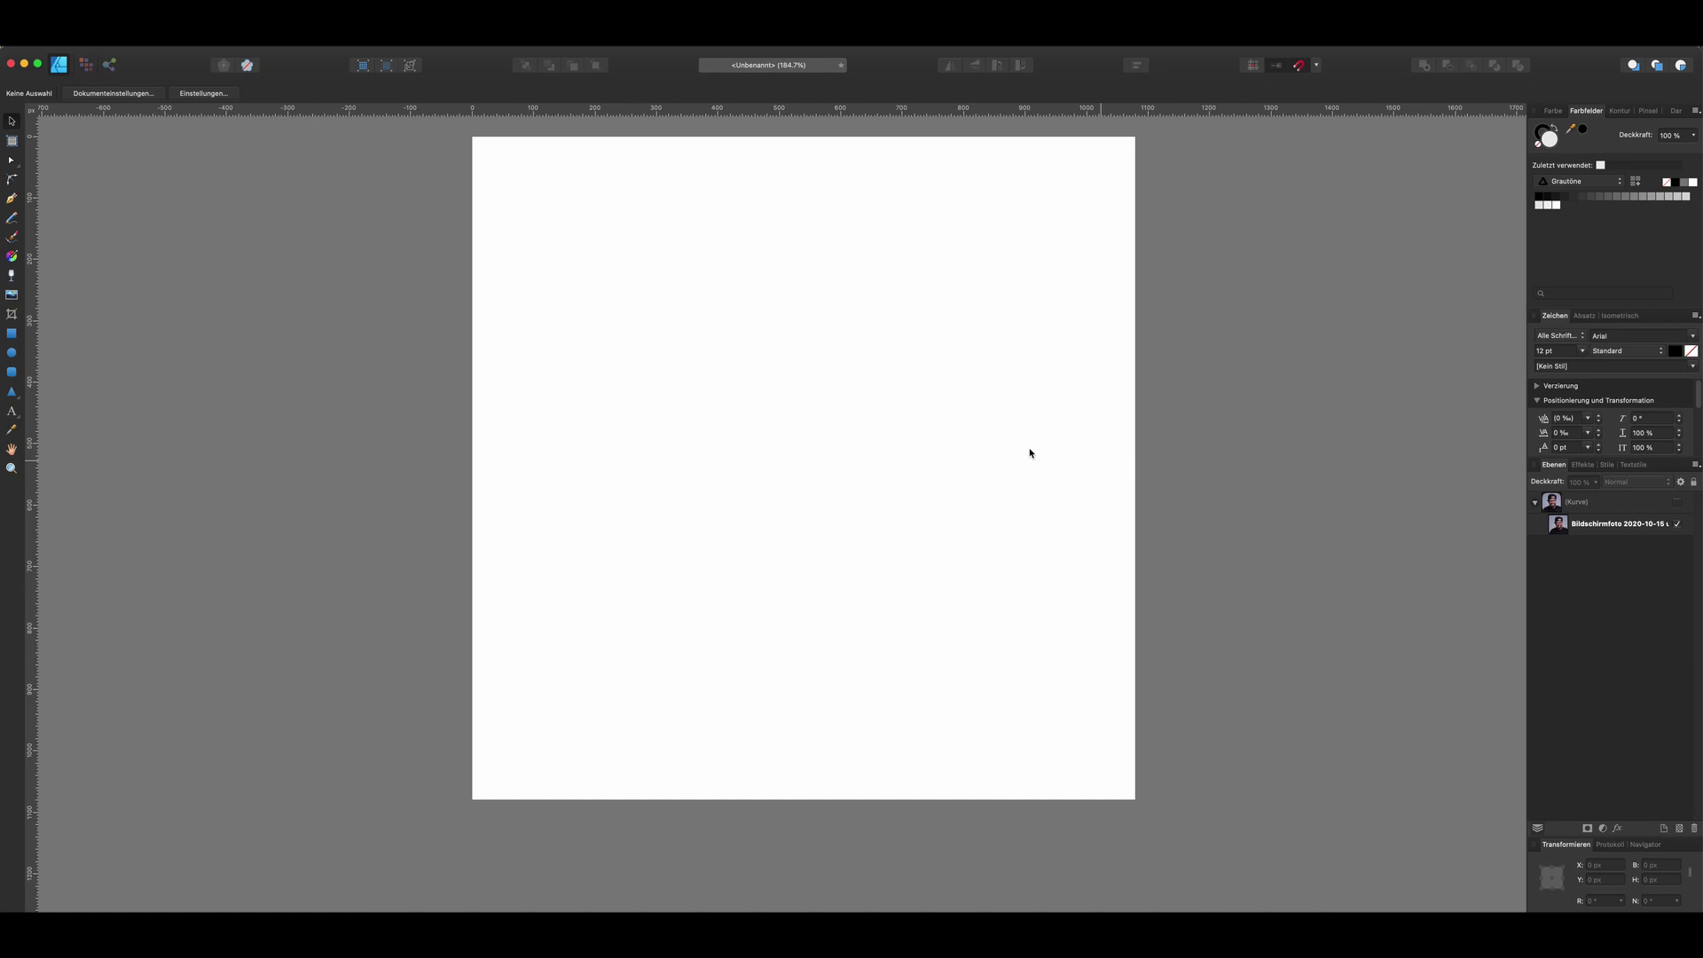
{"action": "left_click", "coordinate": [11, 334]}
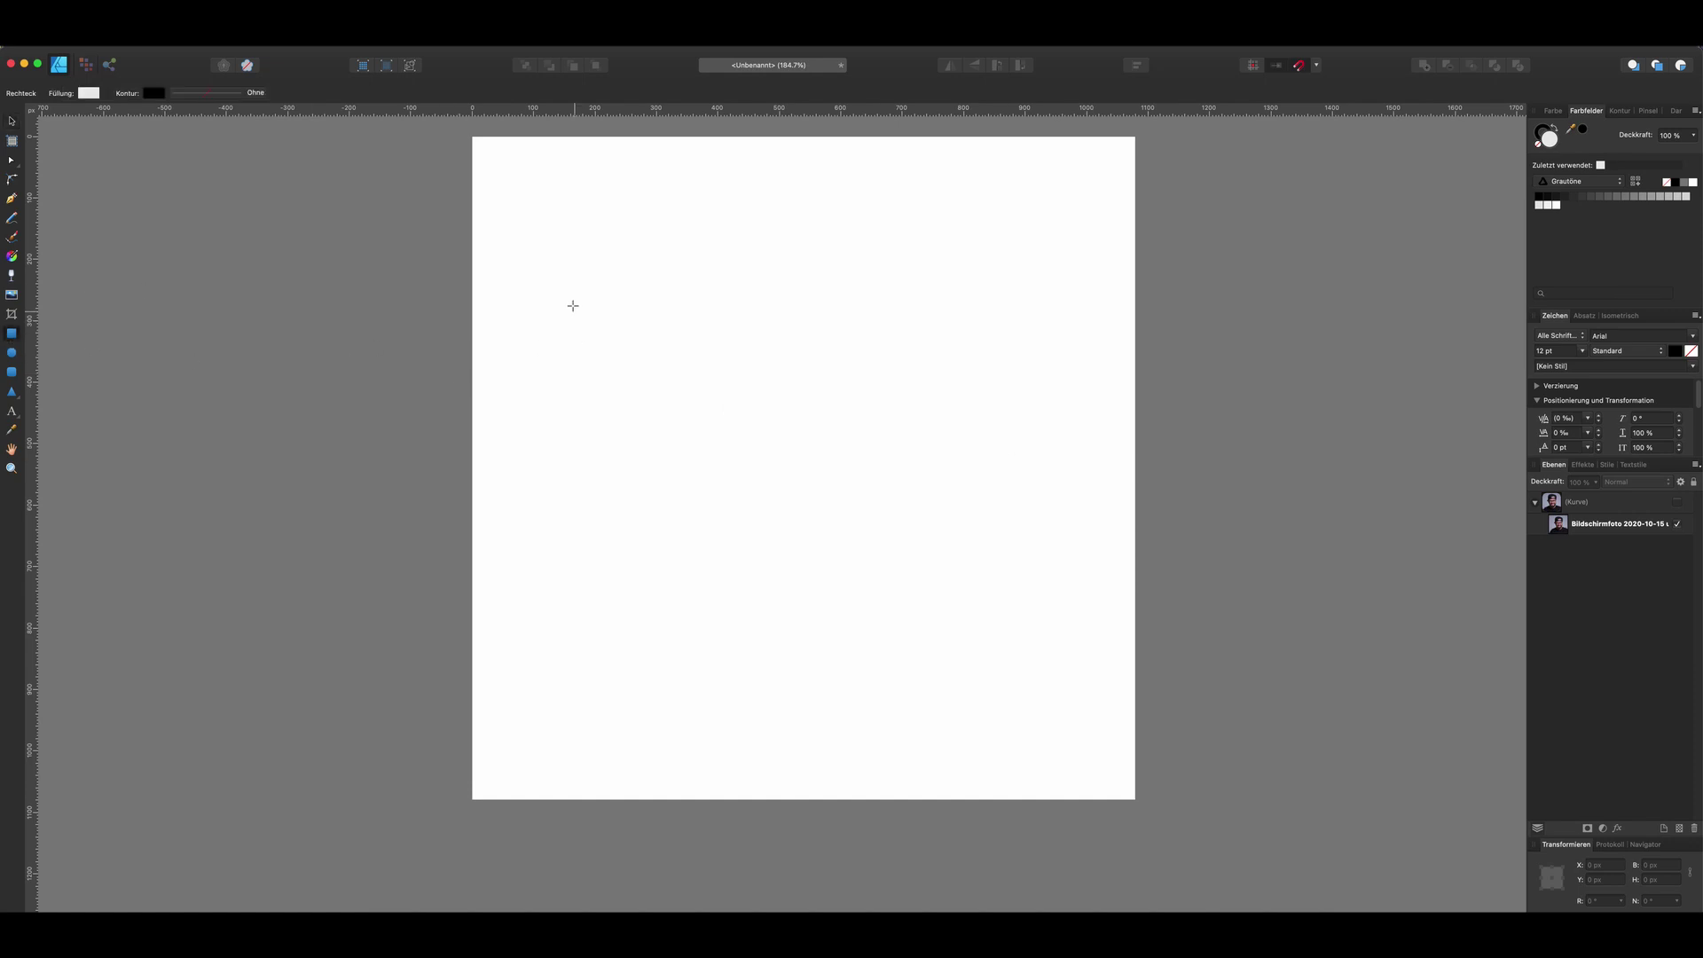
{"action": "left_click_drag", "start_coordinate": [577, 269], "coordinate": [992, 648]}
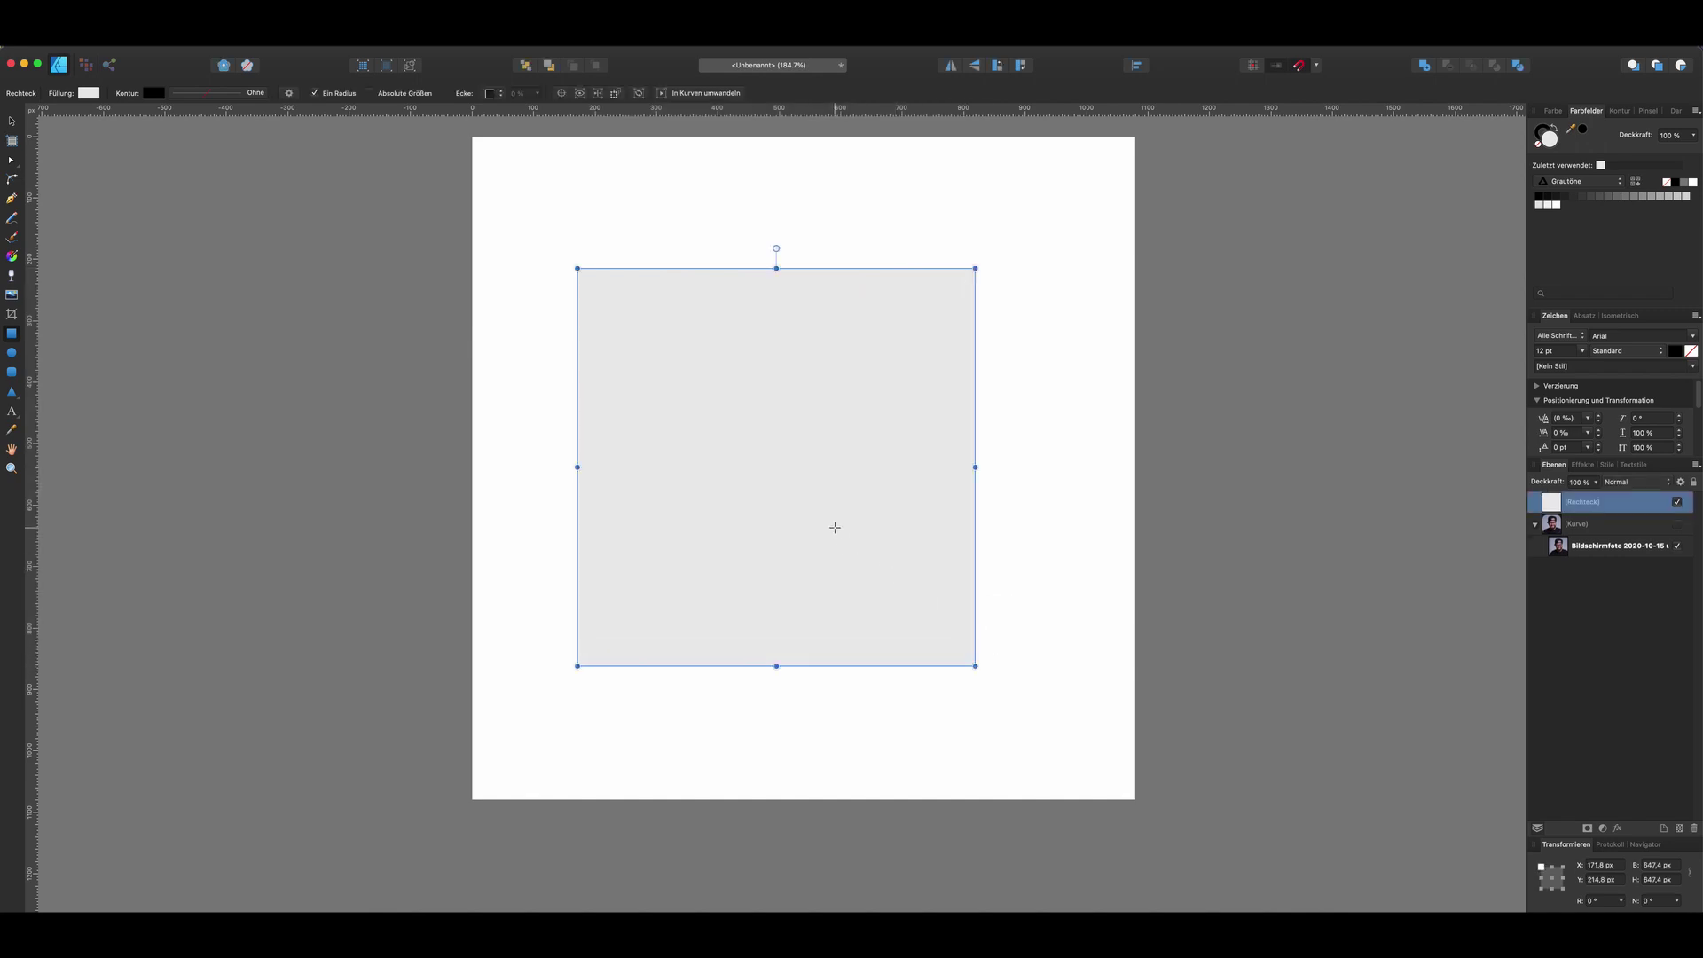
{"action": "key", "text": "v"}
{"action": "mouse_move", "coordinate": [821, 542]}
{"action": "left_mouse_down"}
{"action": "mouse_move", "coordinate": [847, 524]}
{"action": "mouse_move", "coordinate": [850, 543]}
{"action": "left_mouse_up"}
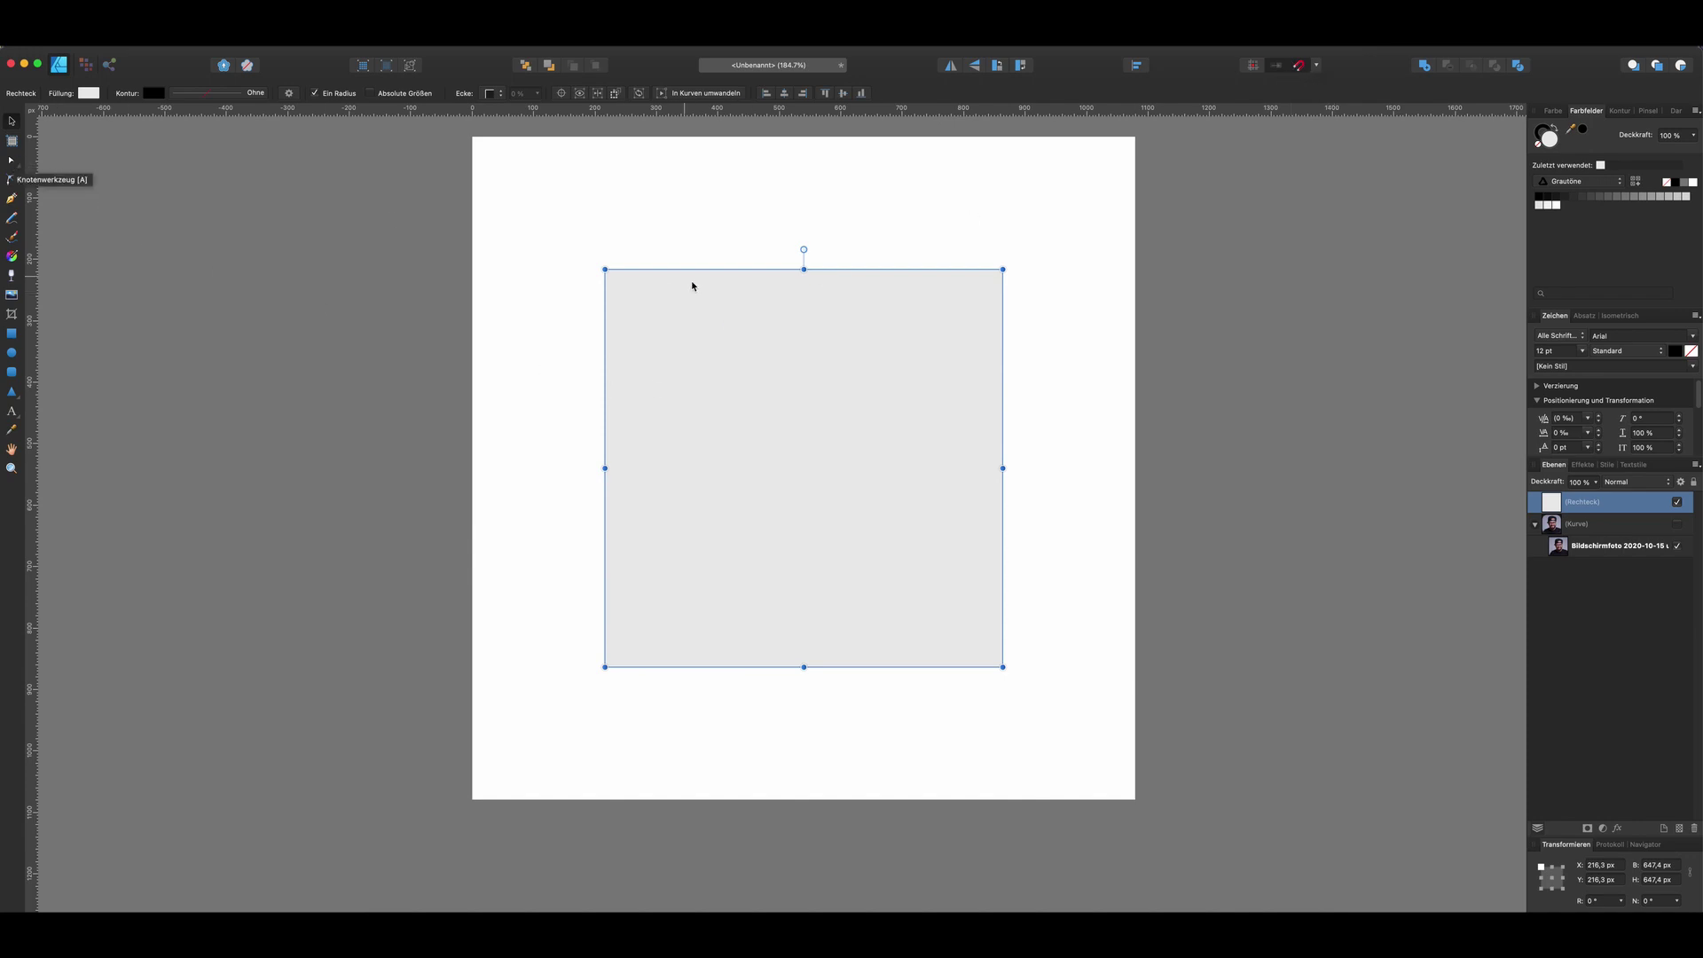
- Convert the grey square to curves and make all four corner nodes smooth
{"action": "left_click", "coordinate": [707, 93]}
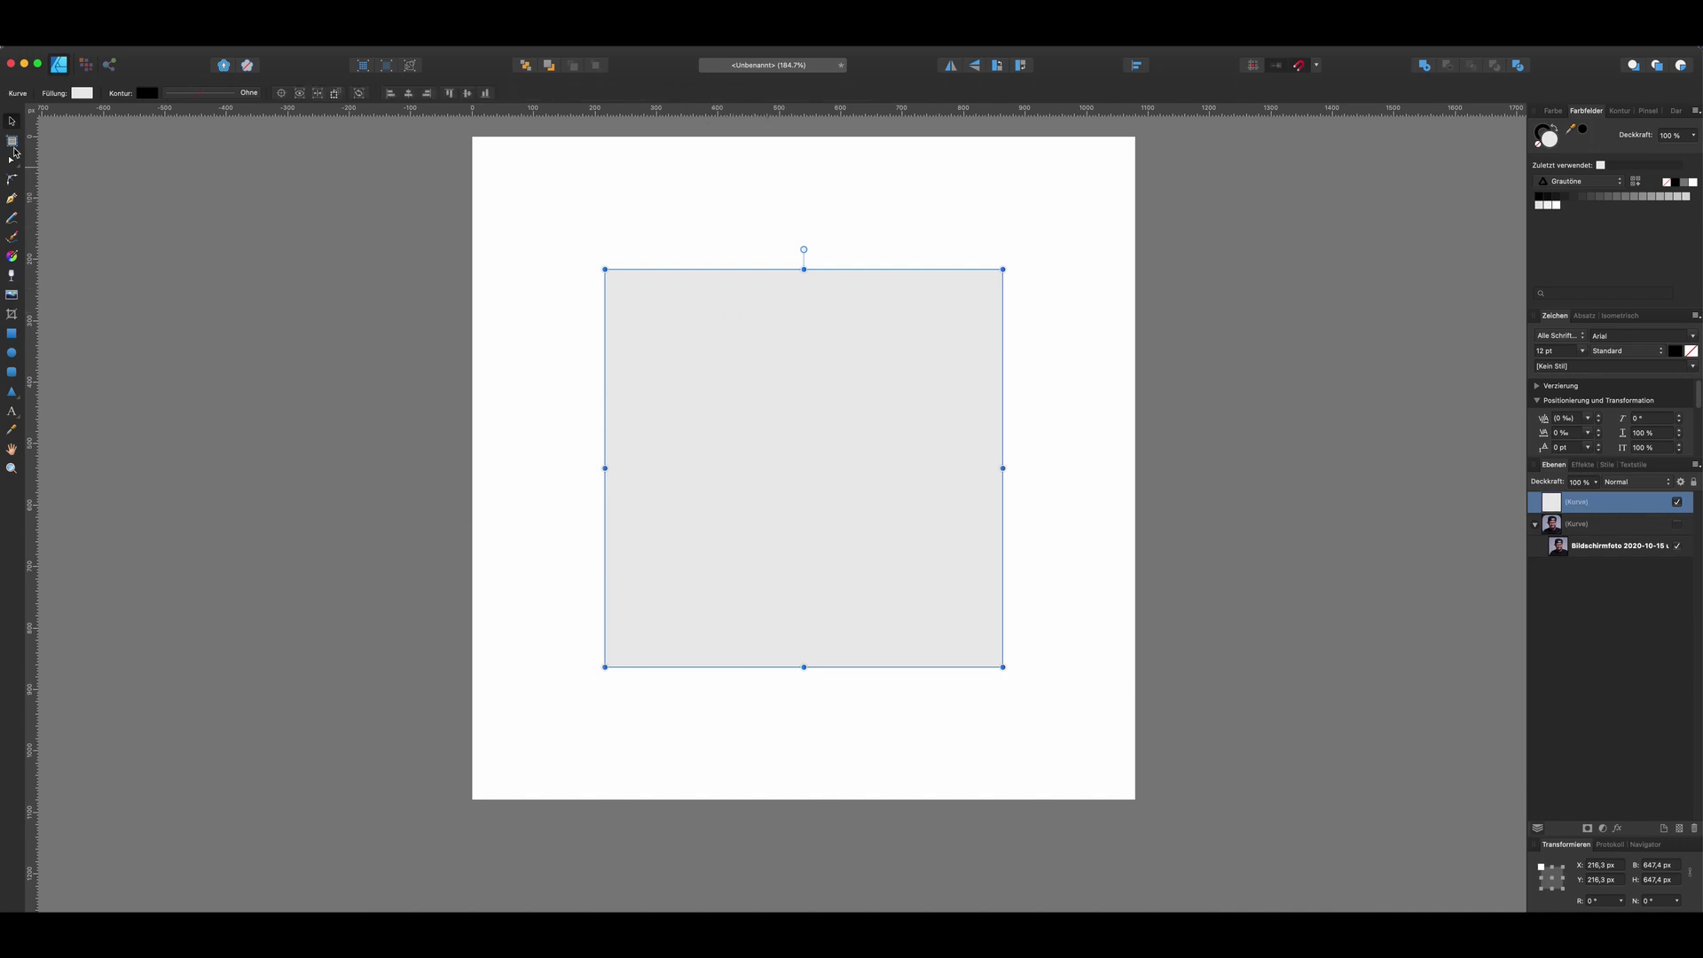
{"action": "left_click", "coordinate": [11, 162]}
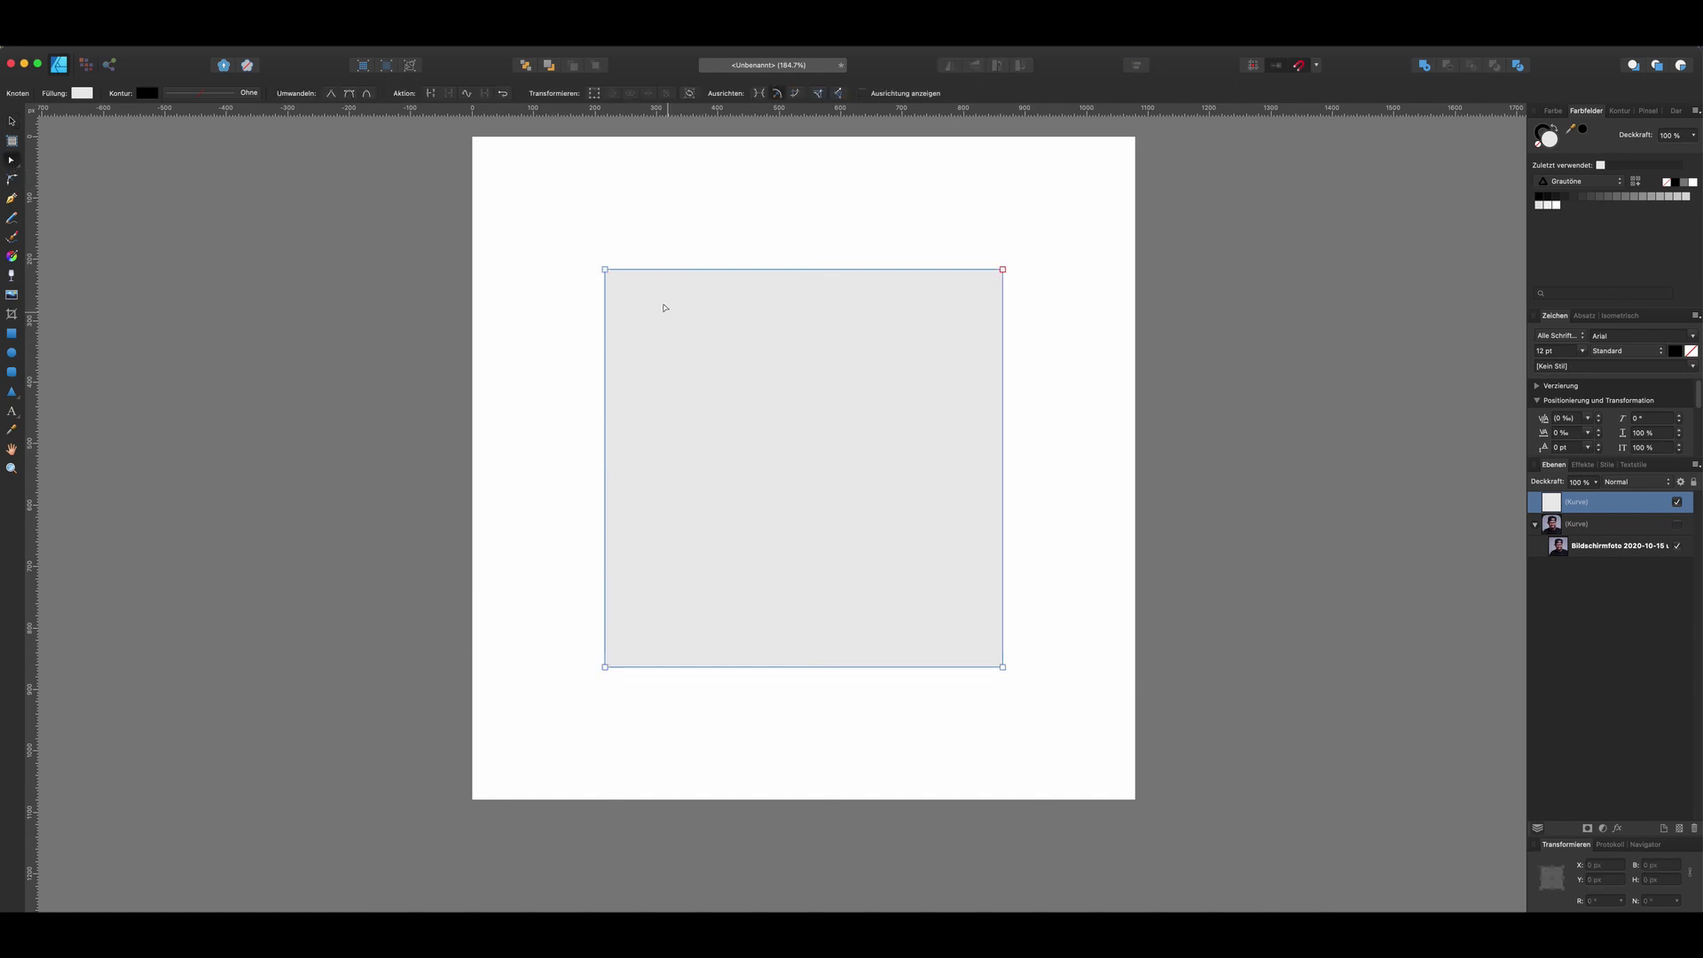
{"action": "left_click_drag", "start_coordinate": [565, 240], "coordinate": [1051, 700]}
{"action": "left_click", "coordinate": [366, 94]}
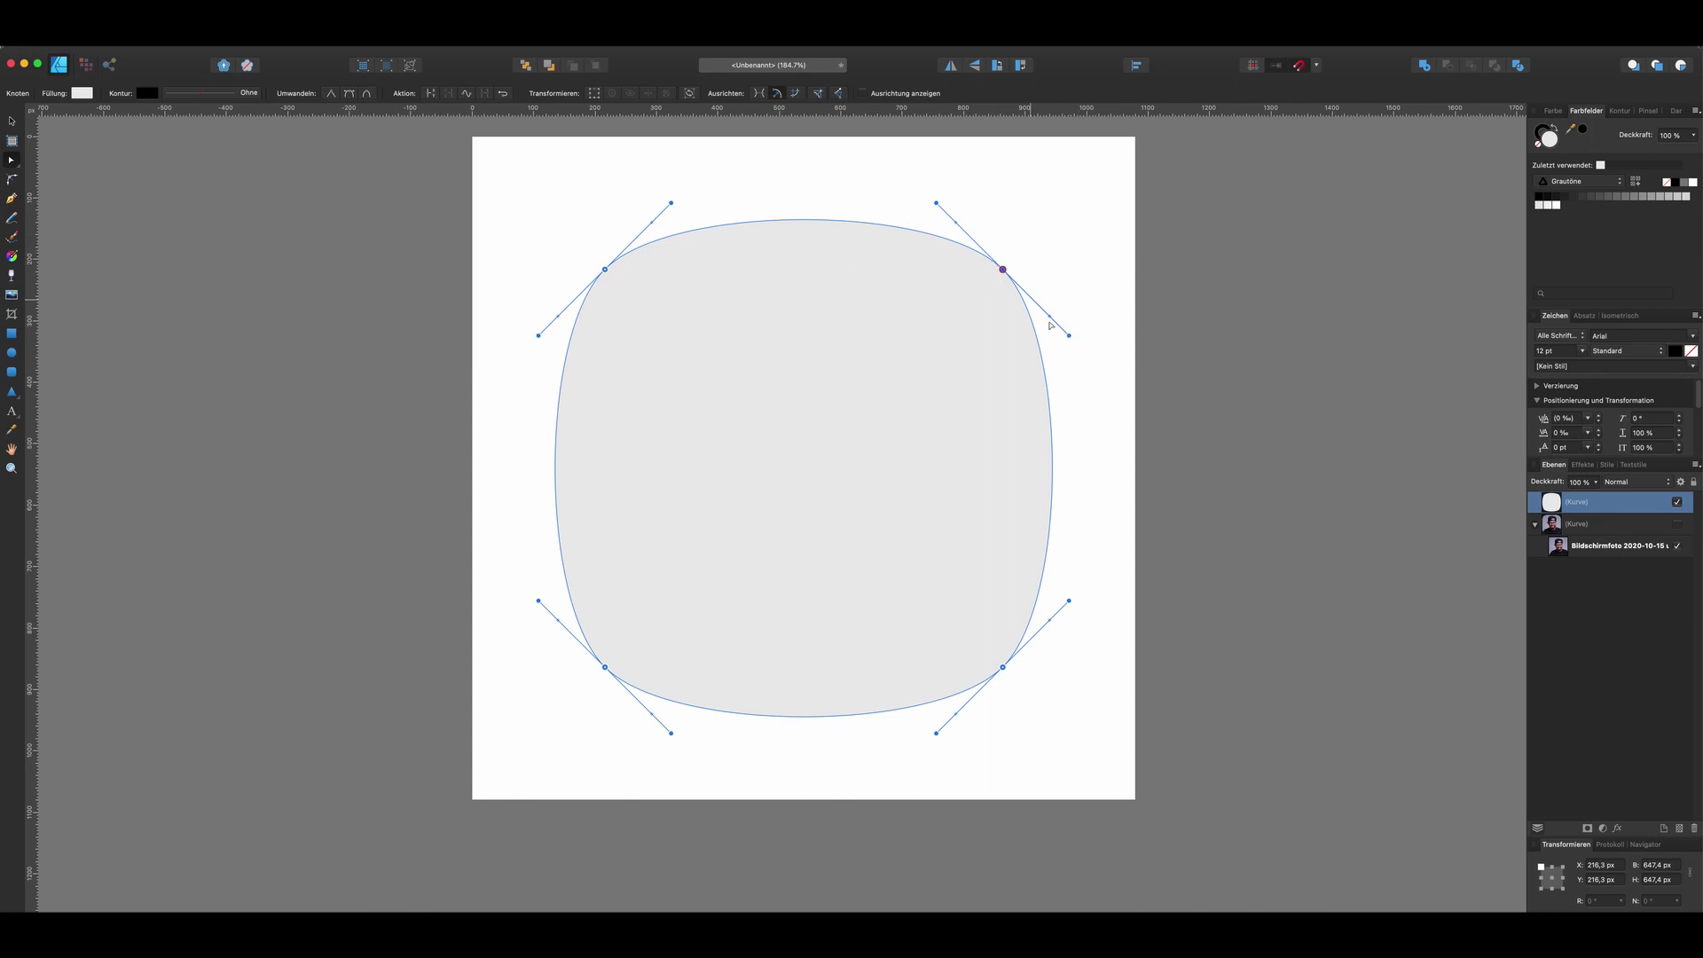
- Lengthen the handles of all four corner nodes so the sides bulge into a near-circle
{"action": "left_click_drag", "start_coordinate": [1070, 338], "coordinate": [1103, 370]}
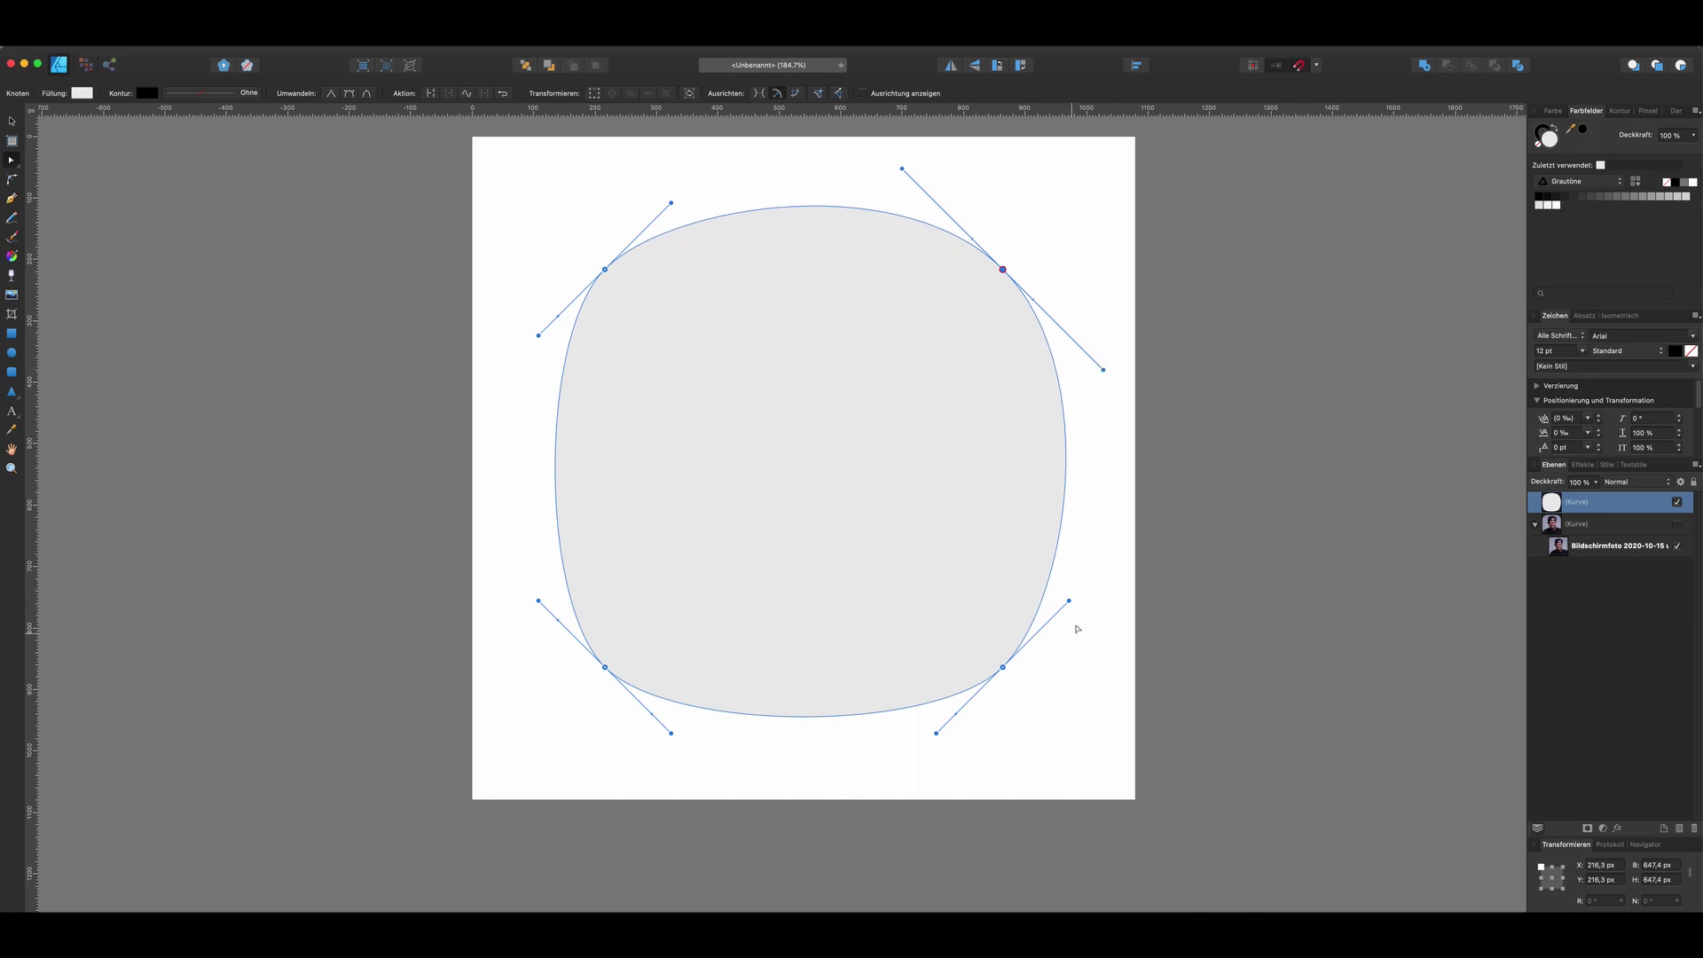
{"action": "left_click_drag", "start_coordinate": [1071, 606], "coordinate": [1105, 575]}
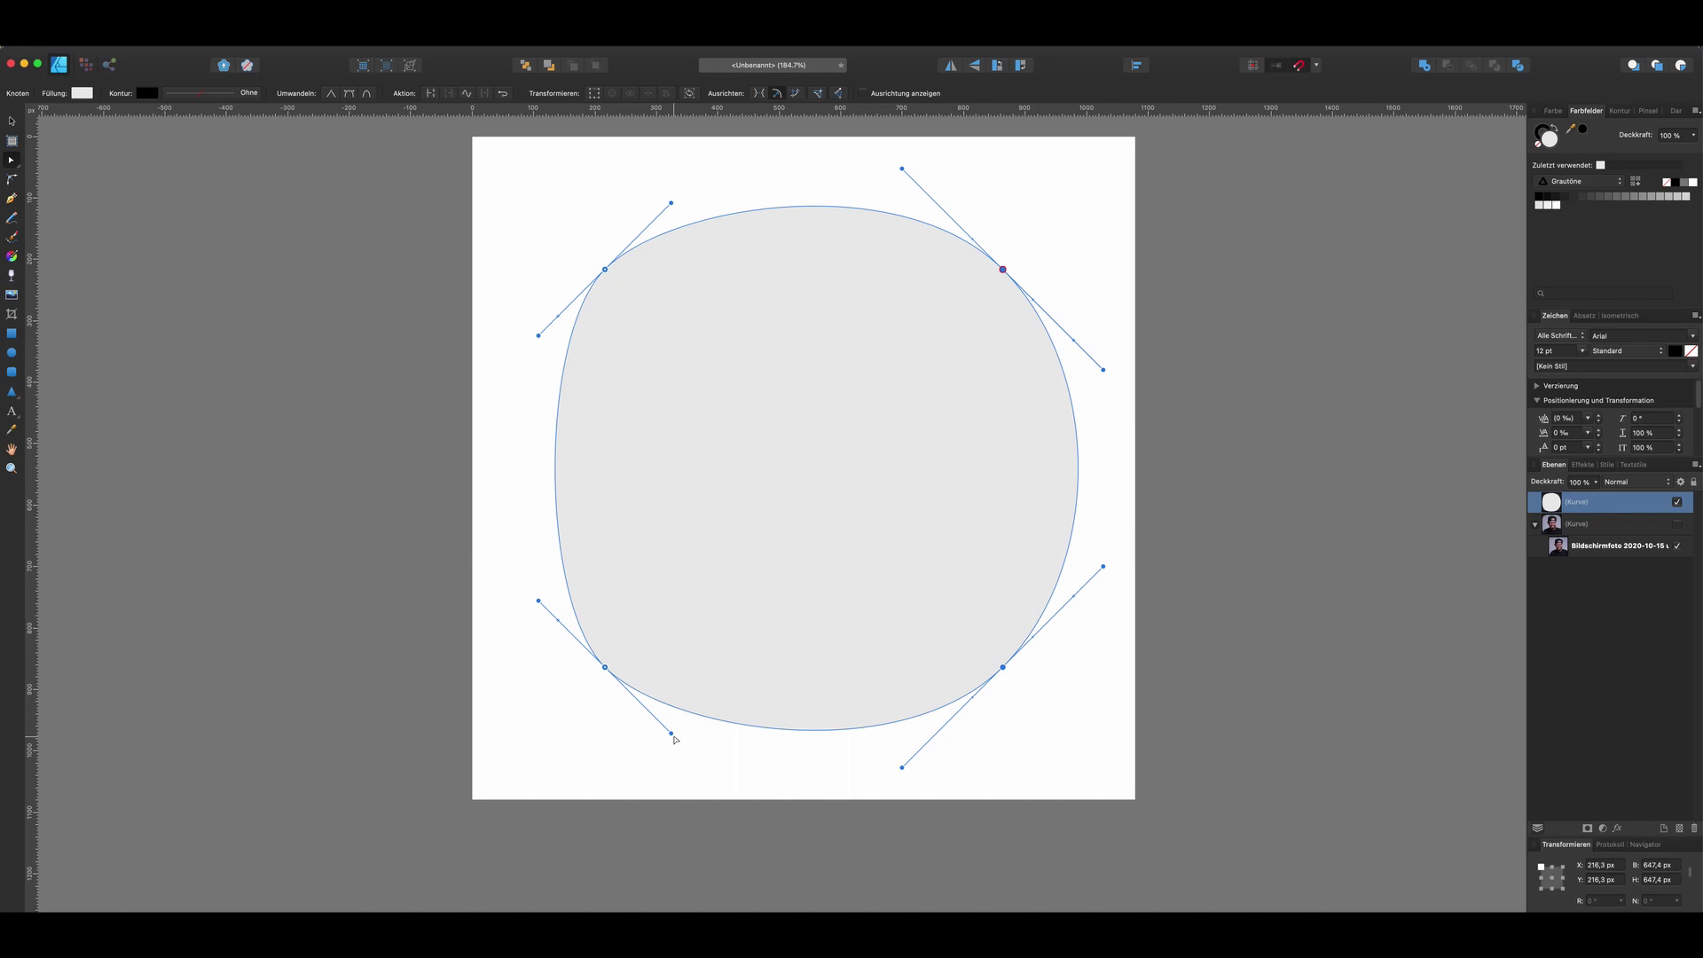
{"action": "left_click_drag", "start_coordinate": [671, 734], "coordinate": [705, 772]}
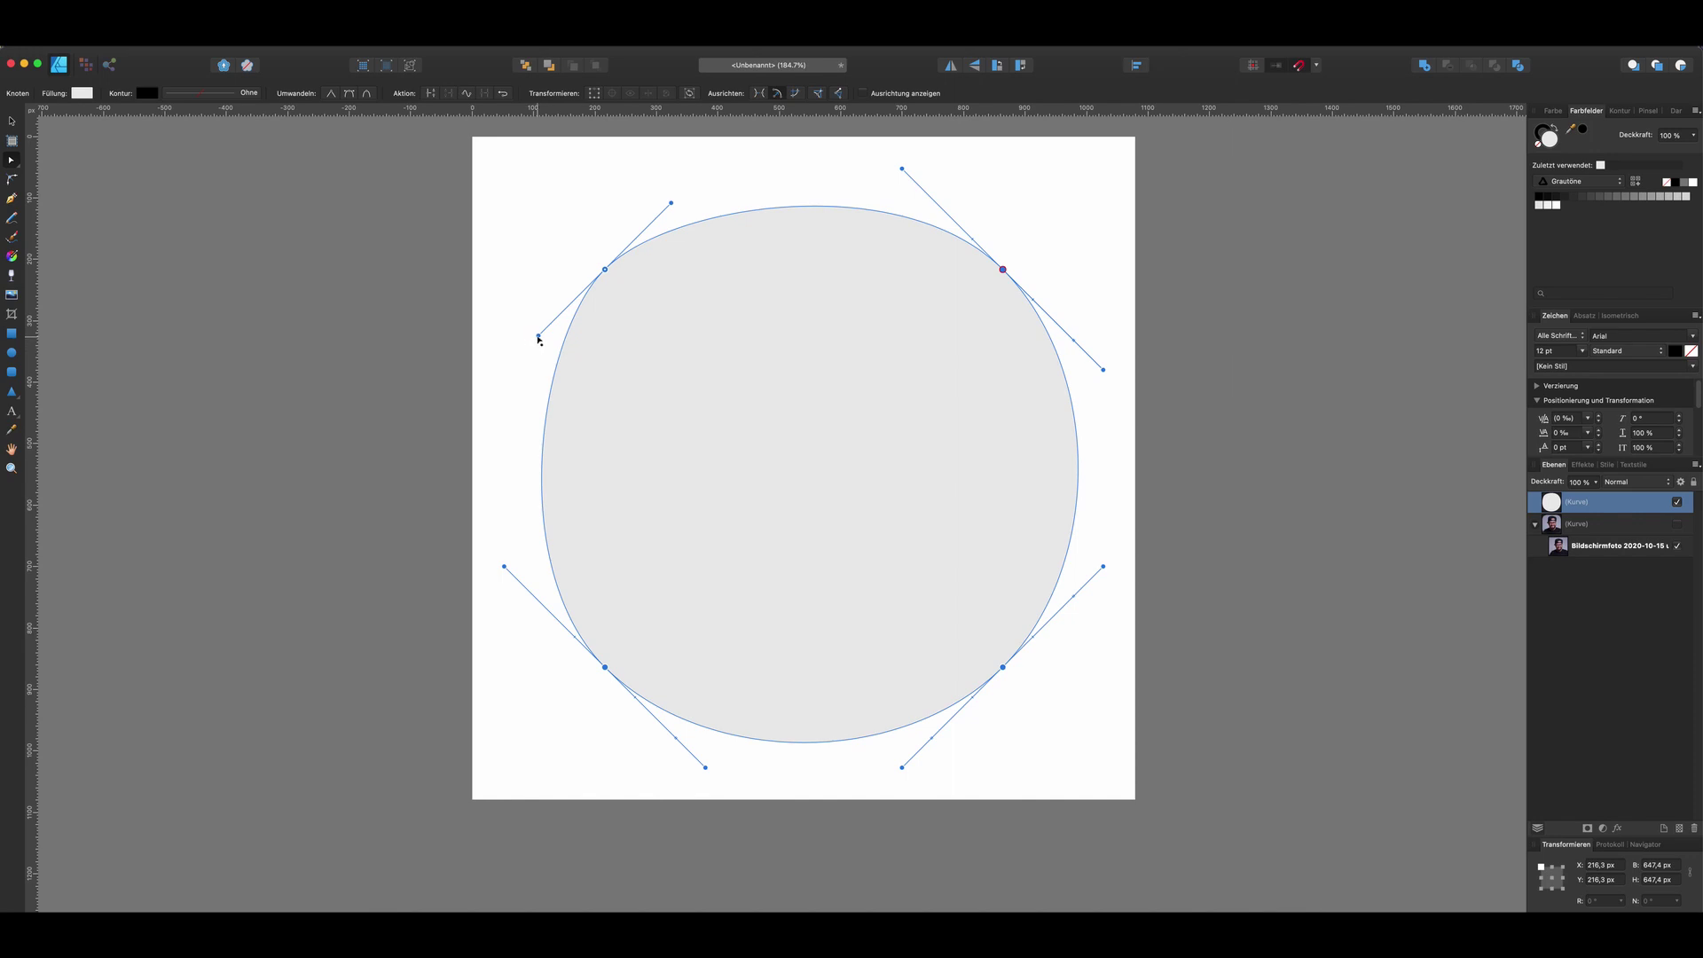
{"action": "left_click_drag", "start_coordinate": [537, 335], "coordinate": [501, 371]}
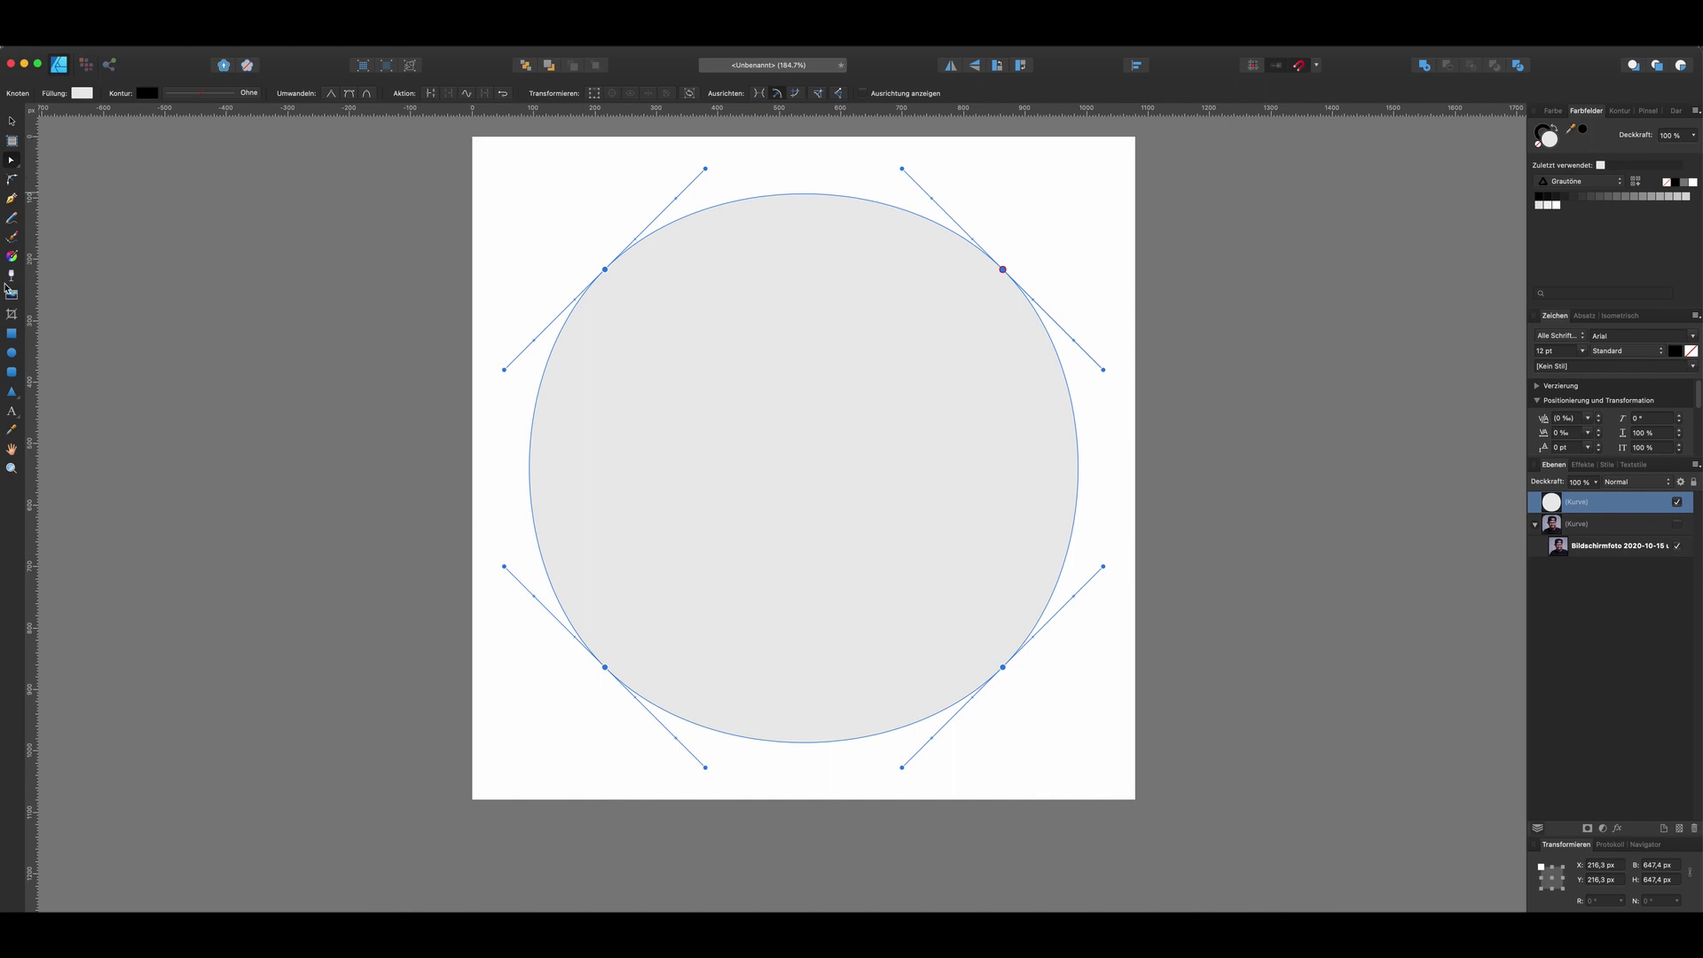
- Draw a square over the top-left quarter and intersect it with the rounded shape
{"action": "left_click", "coordinate": [12, 336]}
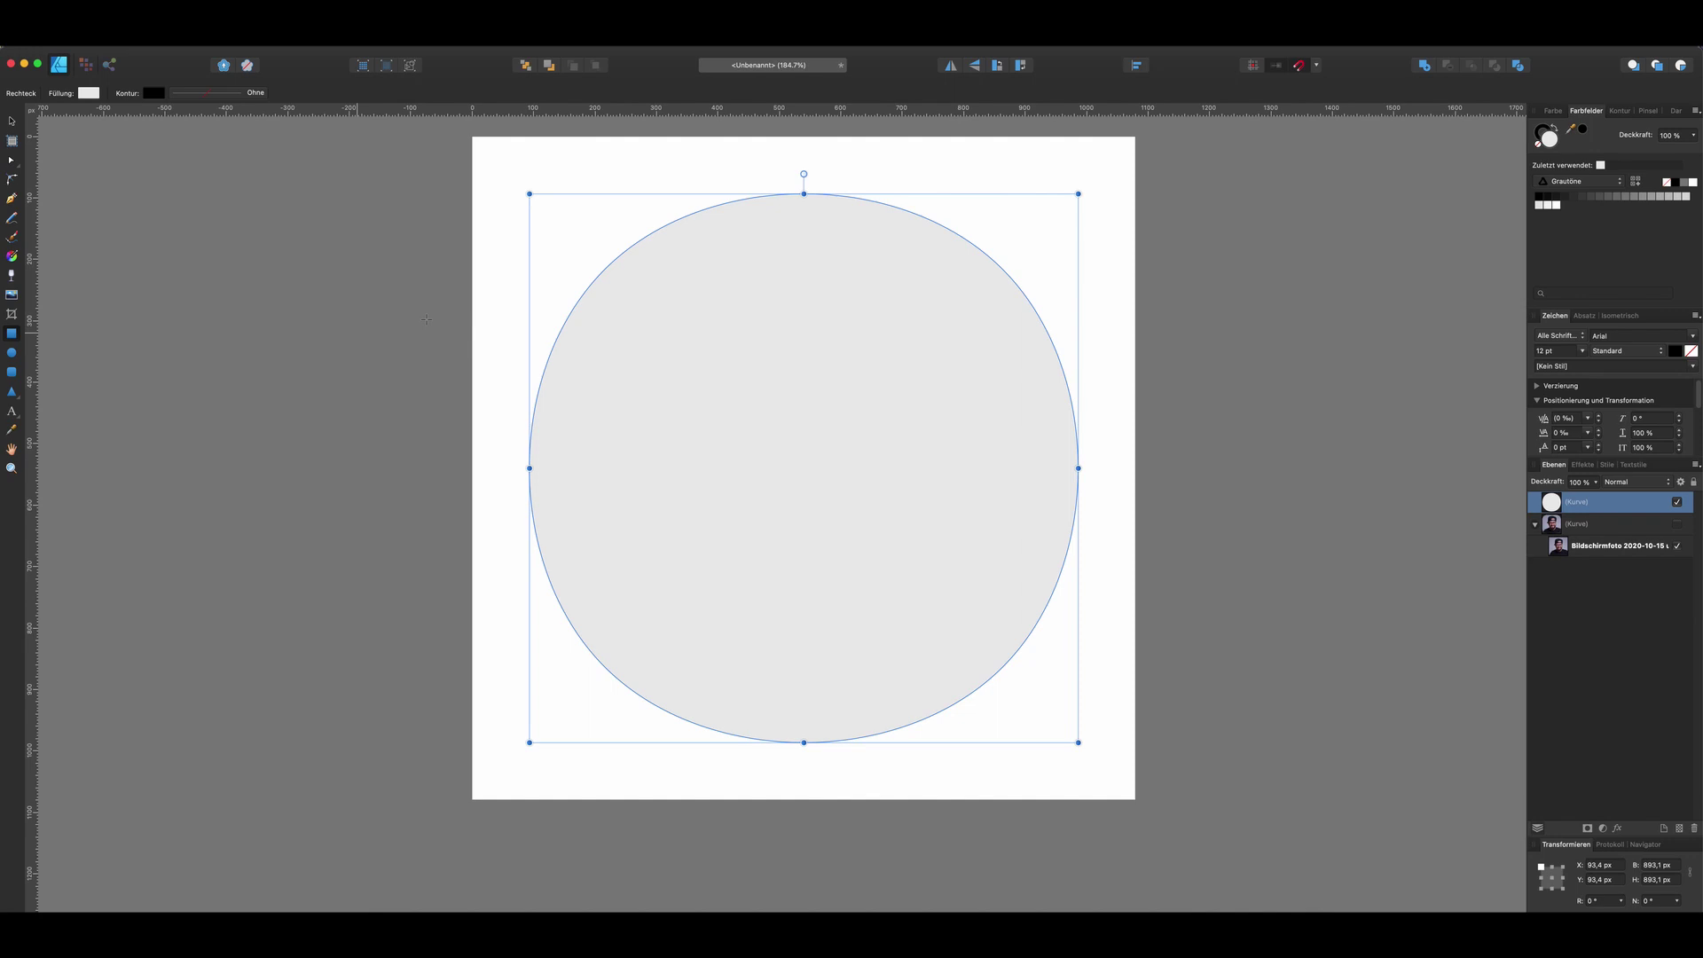
{"action": "mouse_move", "coordinate": [510, 167]}
{"action": "left_mouse_down"}
{"action": "mouse_move", "coordinate": [737, 340]}
{"action": "mouse_move", "coordinate": [713, 449]}
{"action": "mouse_move", "coordinate": [803, 468]}
{"action": "left_mouse_up"}
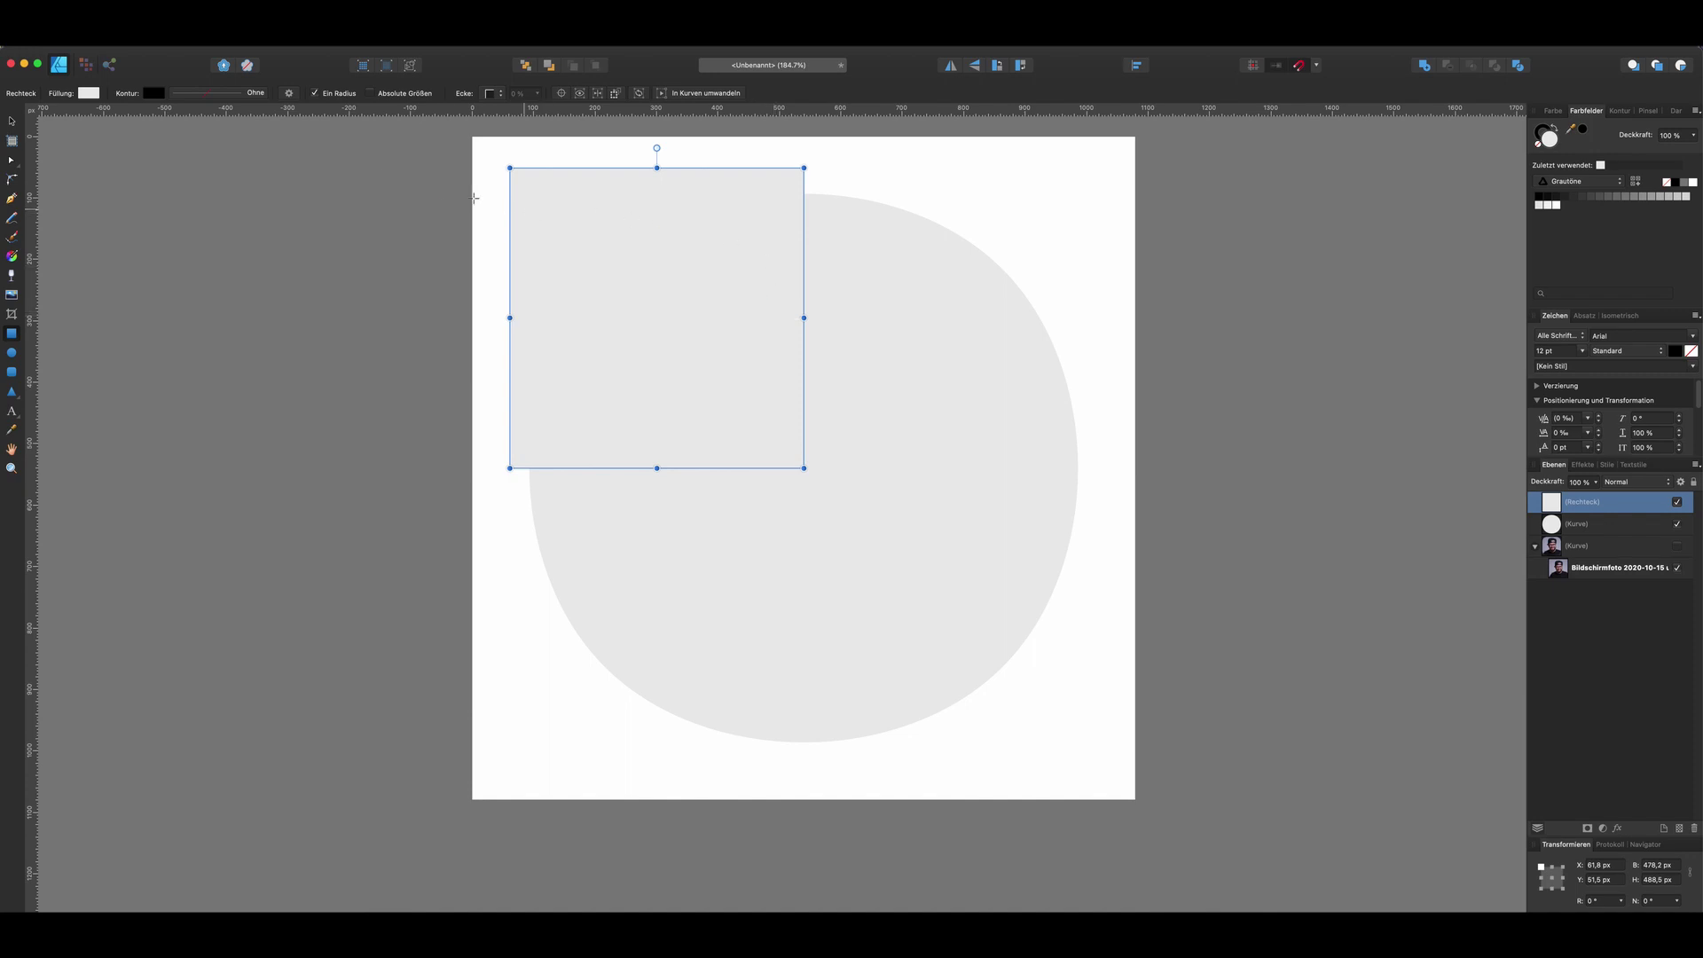
{"action": "left_click", "coordinate": [12, 123]}
{"action": "left_click", "coordinate": [958, 323], "text": "shift"}
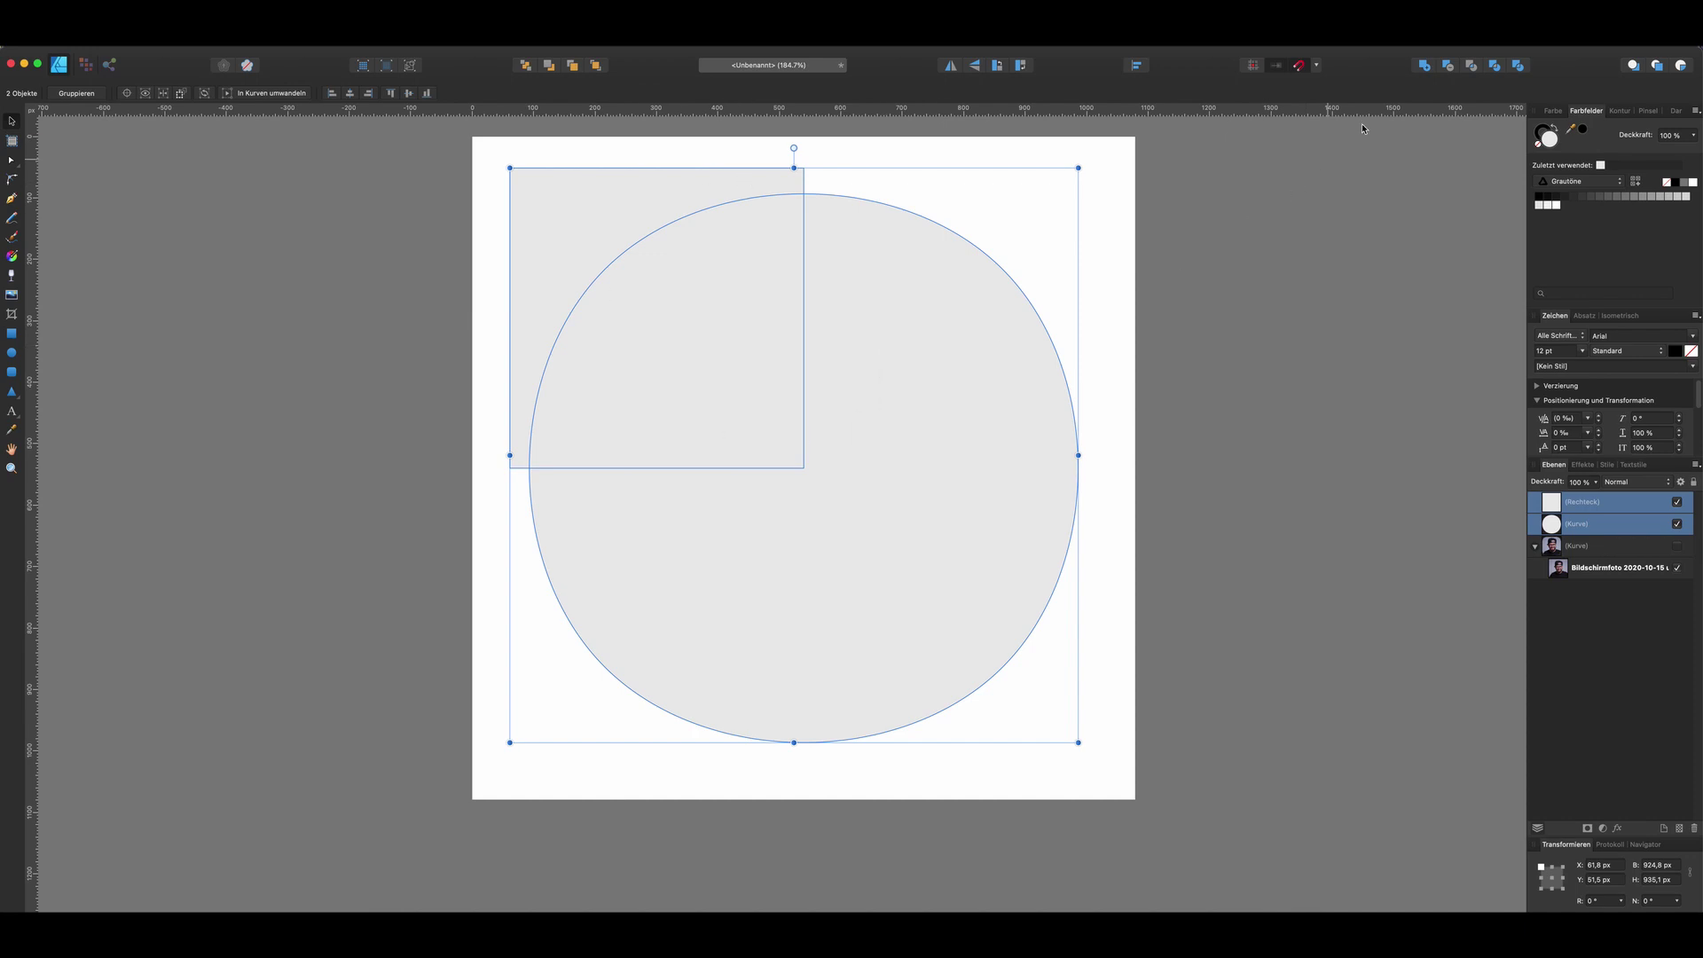
{"action": "left_click", "coordinate": [1475, 68]}
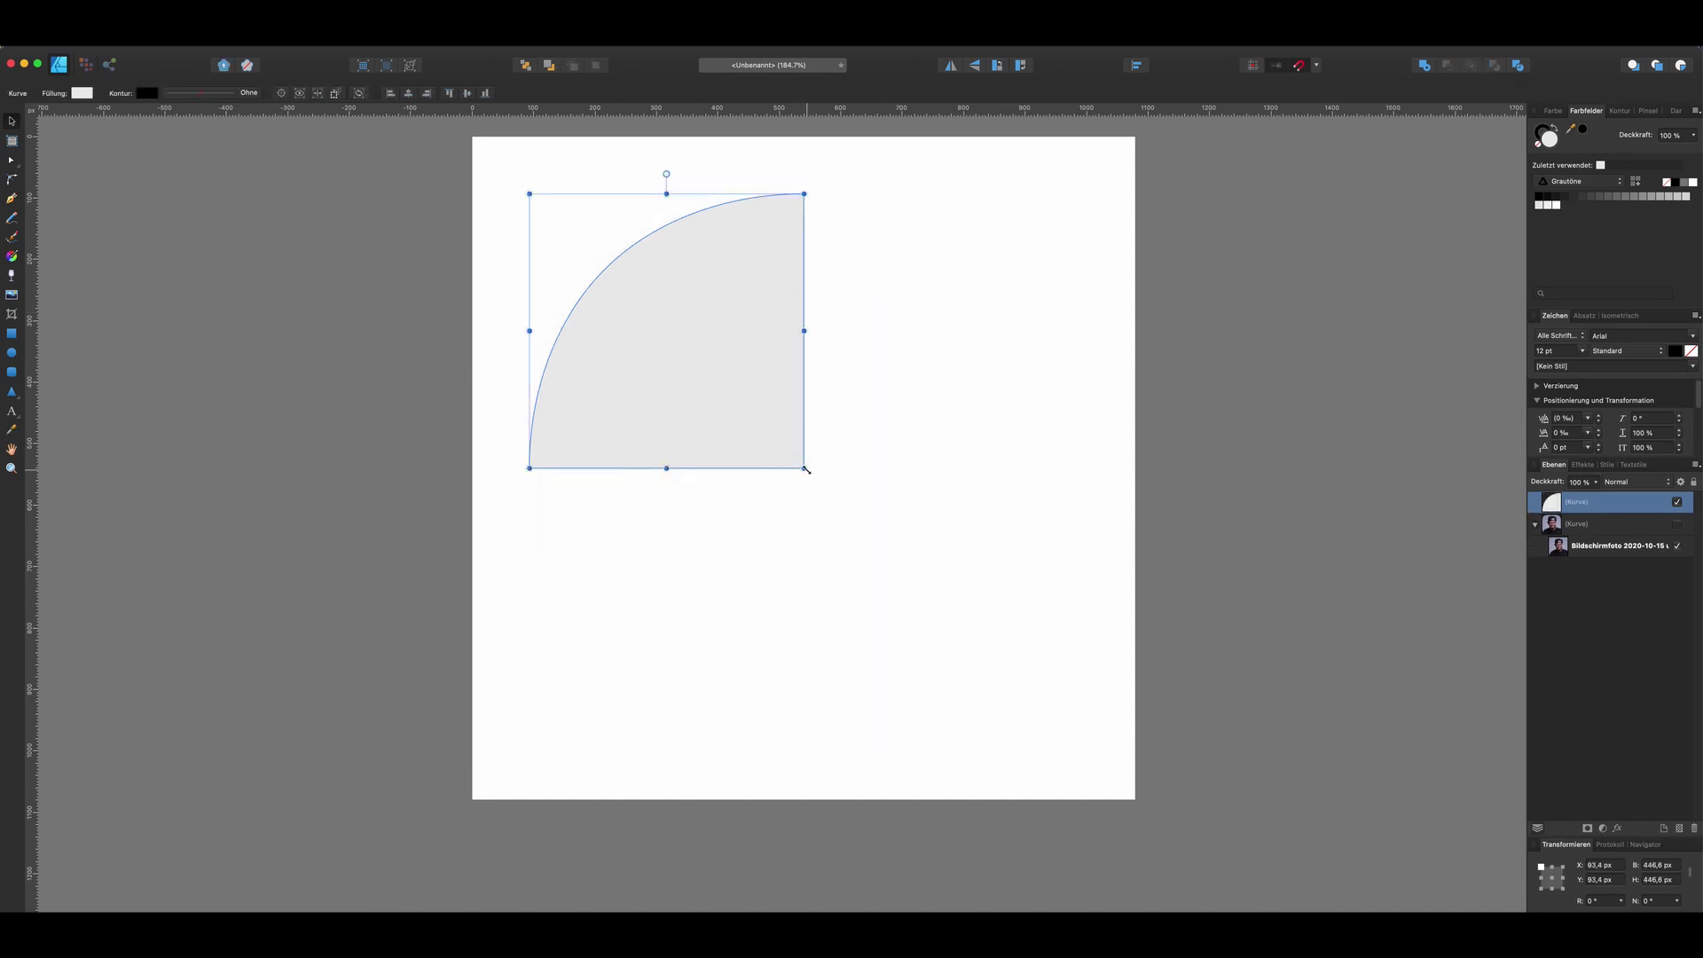
- Scale the quarter-round corner piece down from 446.8 px to about 260.5 px
{"action": "left_click_drag", "start_coordinate": [806, 469], "coordinate": [683, 373]}
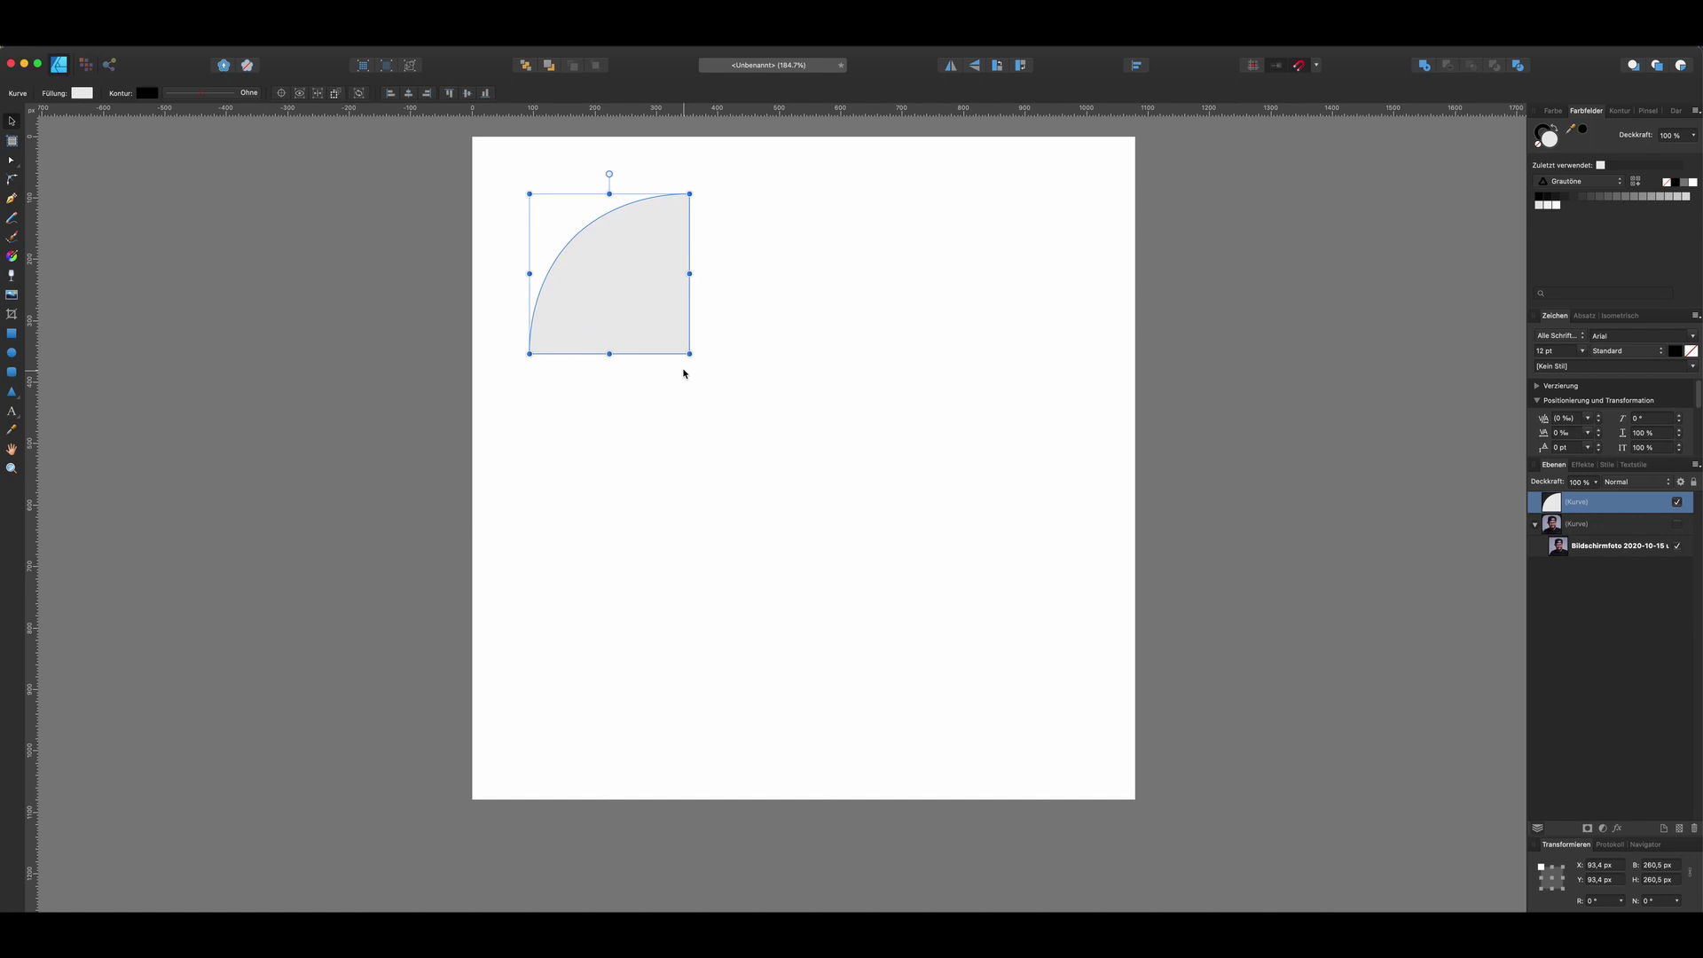
{"action": "left_click", "coordinate": [13, 335]}
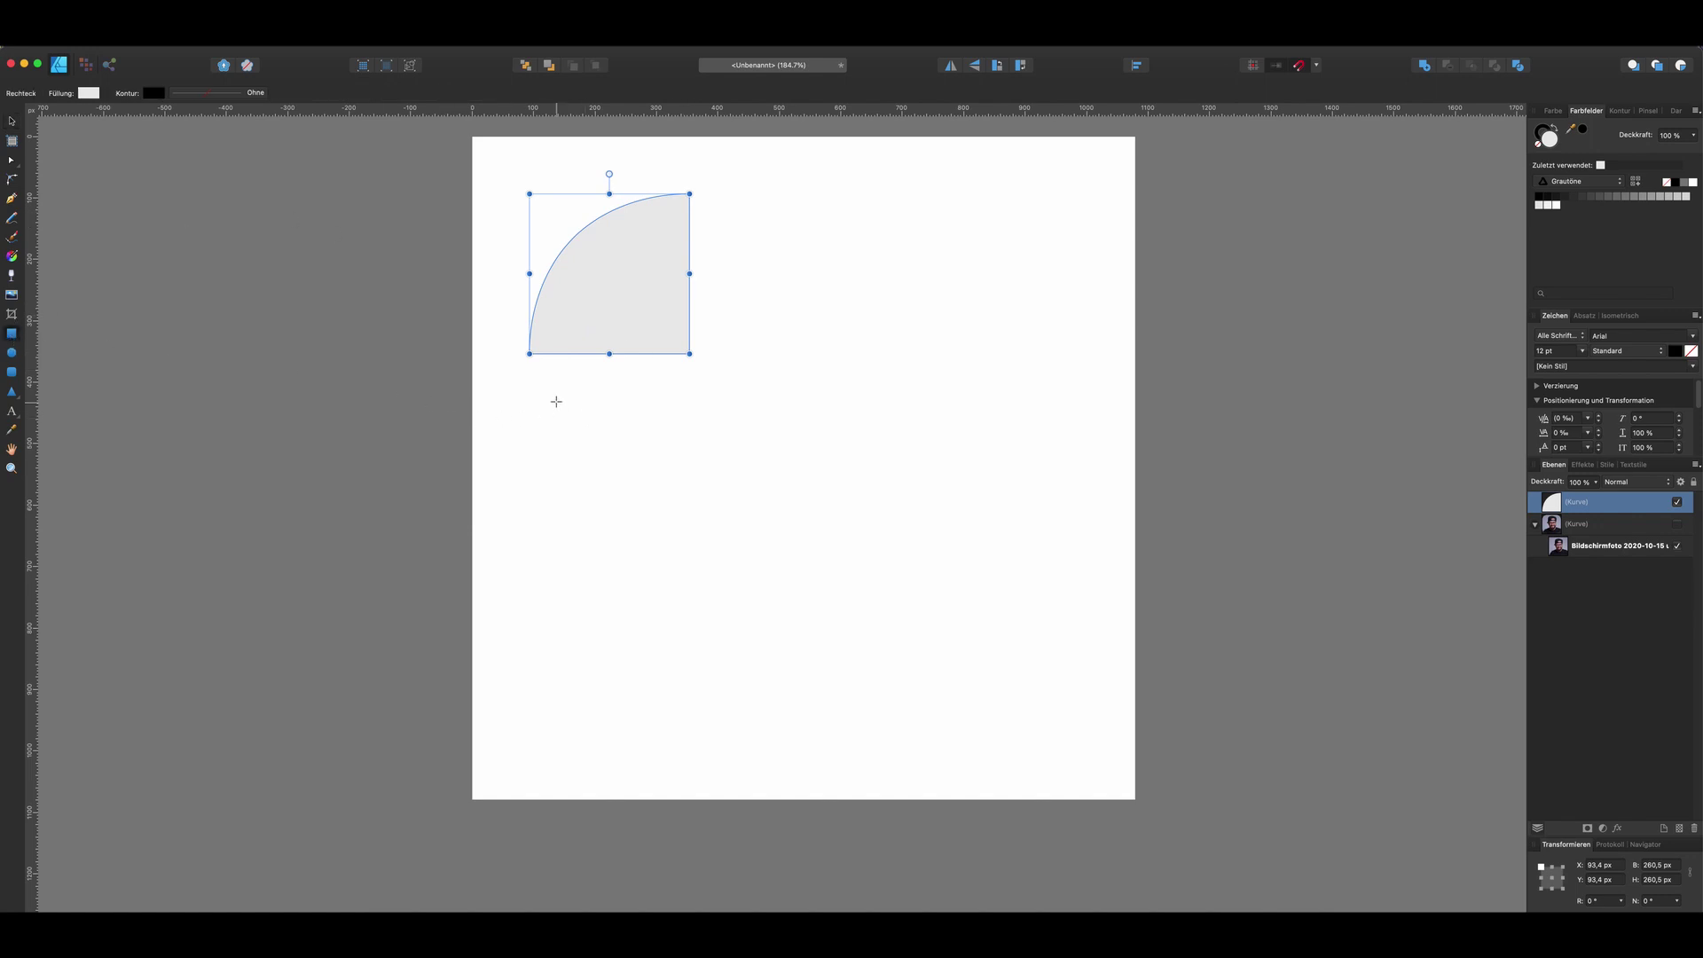
- Draw a new rectangle and butt it against the corner piece's bottom edge
{"action": "left_click_drag", "start_coordinate": [599, 418], "coordinate": [928, 614]}
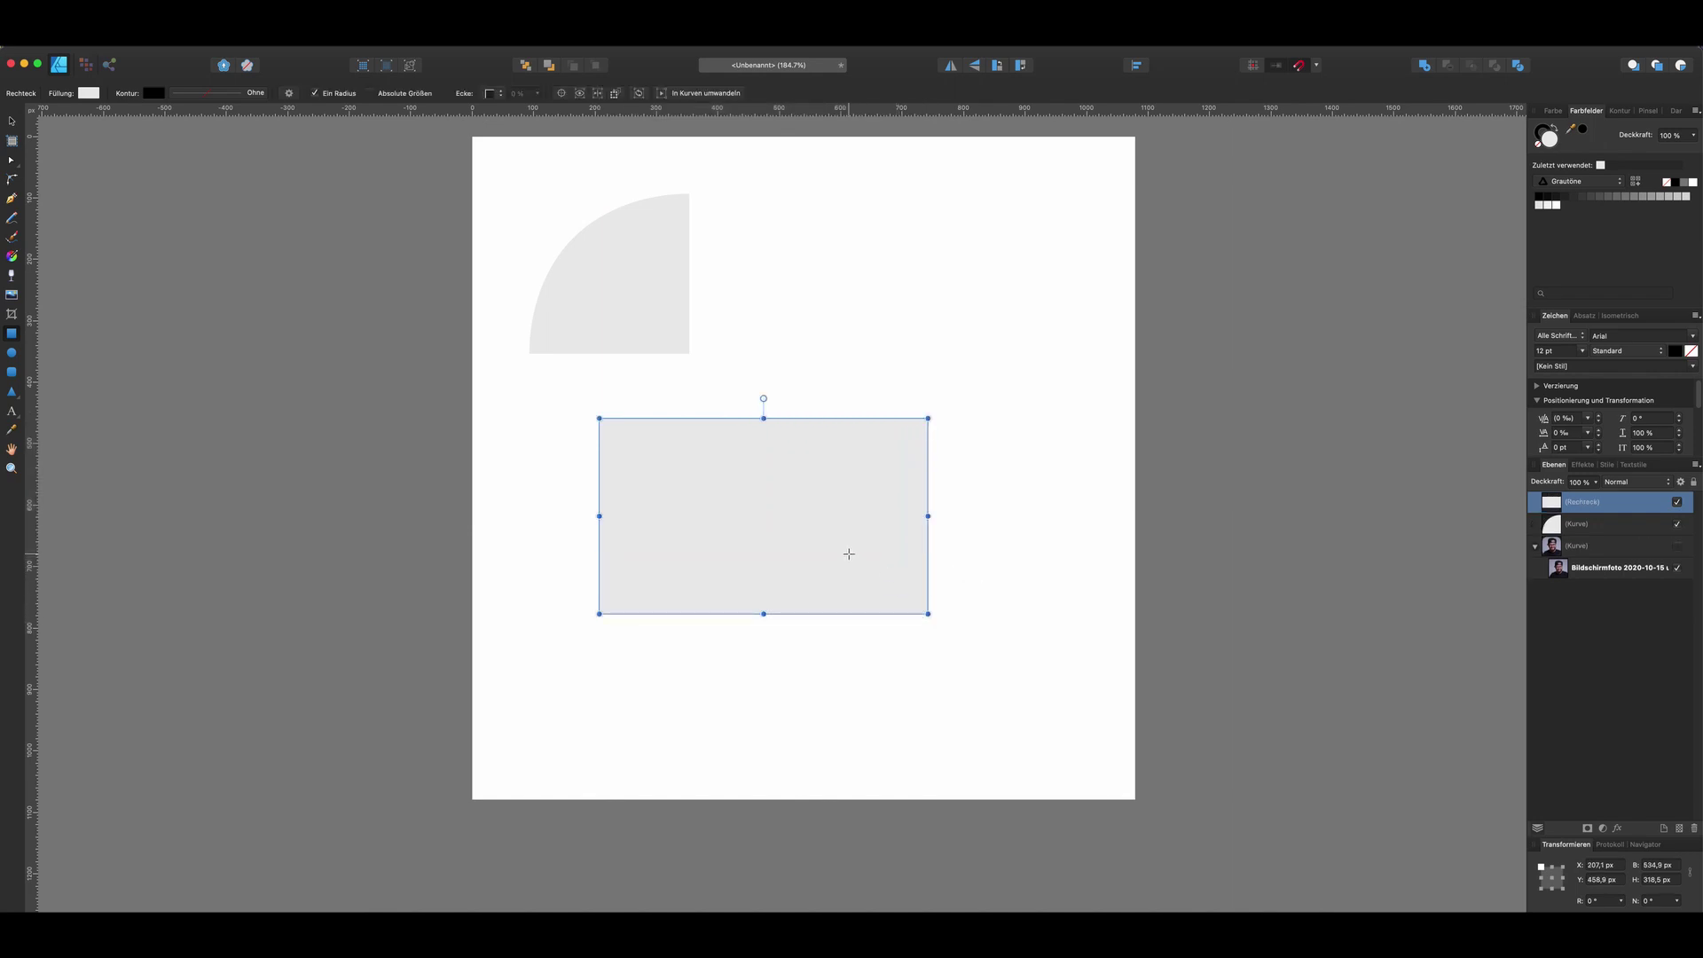
{"action": "key", "text": "v"}
{"action": "left_click_drag", "start_coordinate": [799, 551], "coordinate": [759, 516]}
{"action": "left_click", "coordinate": [642, 326]}
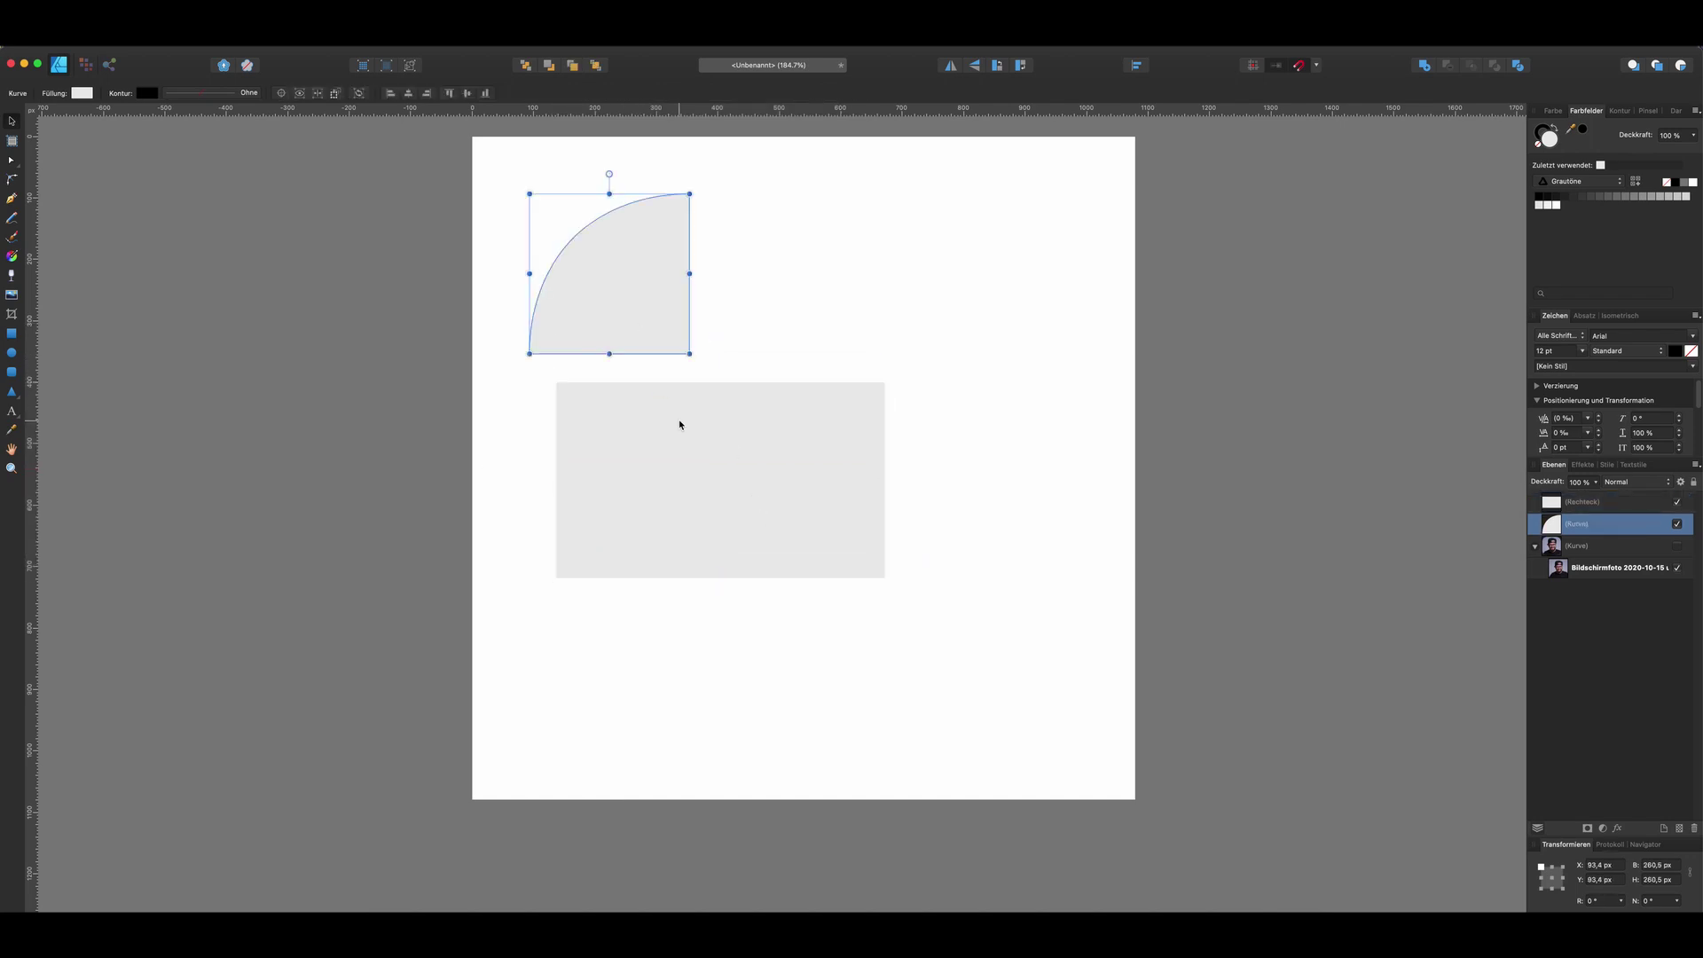
{"action": "left_click", "coordinate": [681, 426]}
{"action": "left_click", "coordinate": [650, 323]}
{"action": "left_click_drag", "start_coordinate": [663, 420], "coordinate": [670, 414]}
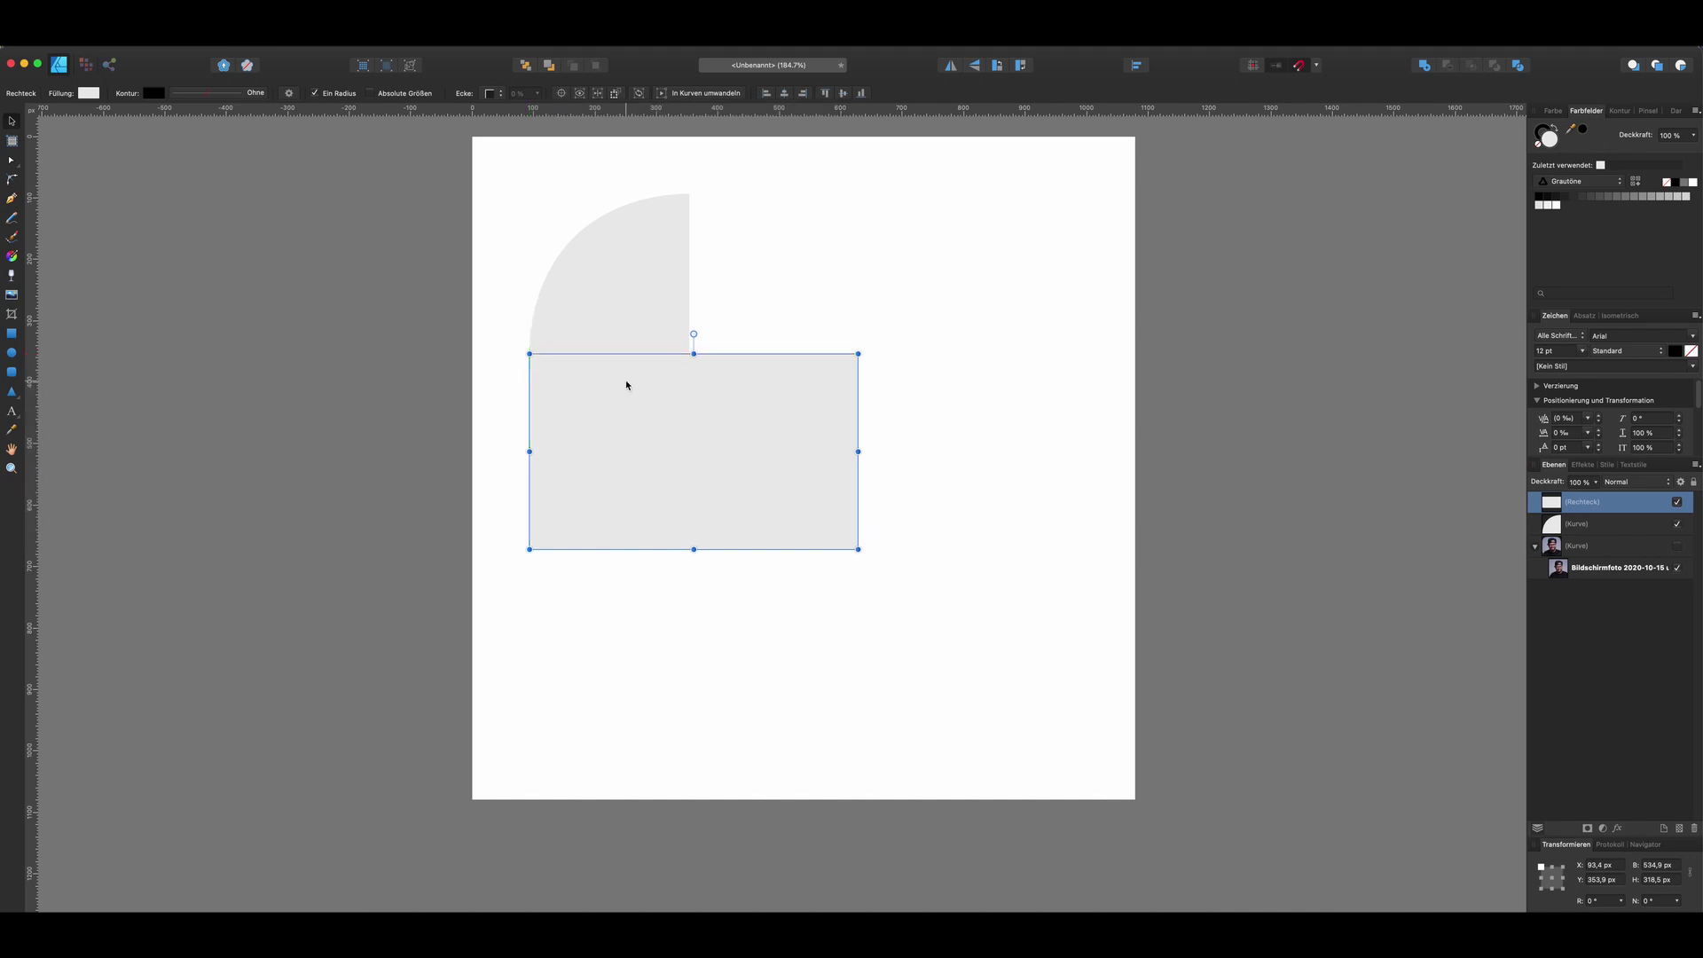
- Move the corner piece below the rectangle and add a rotated copy at the bottom-left
{"action": "left_click", "coordinate": [626, 293]}
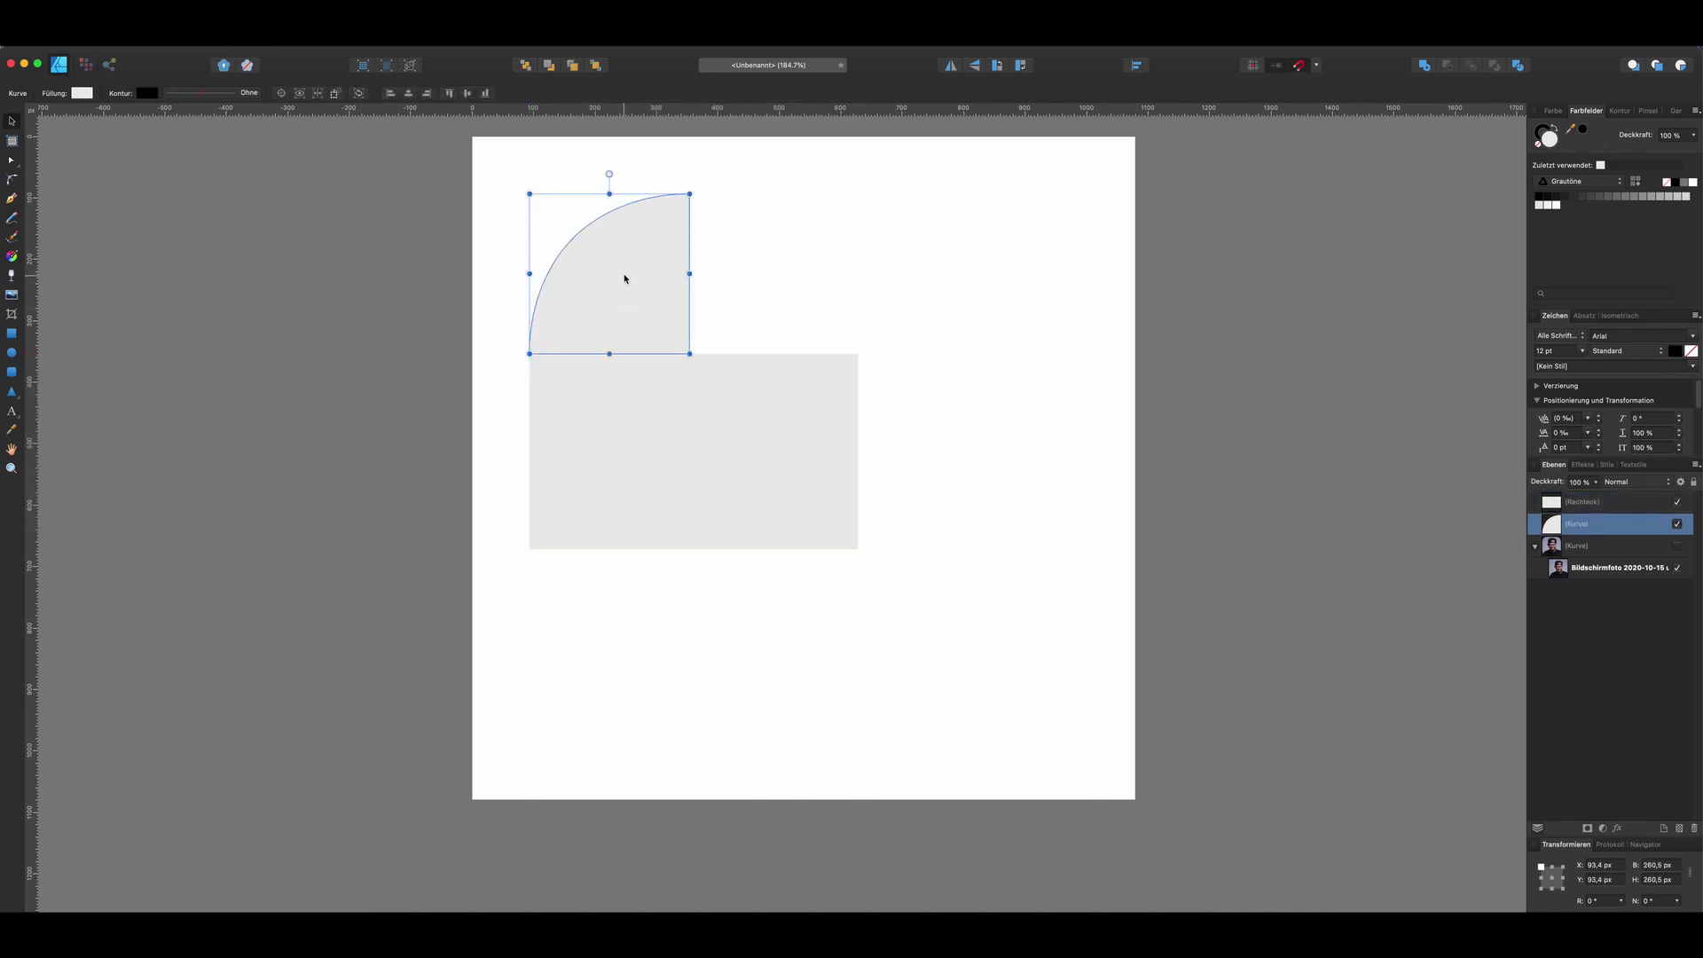
{"action": "left_click_drag", "start_coordinate": [627, 278], "coordinate": [672, 650]}
{"action": "key", "text": "super+j"}
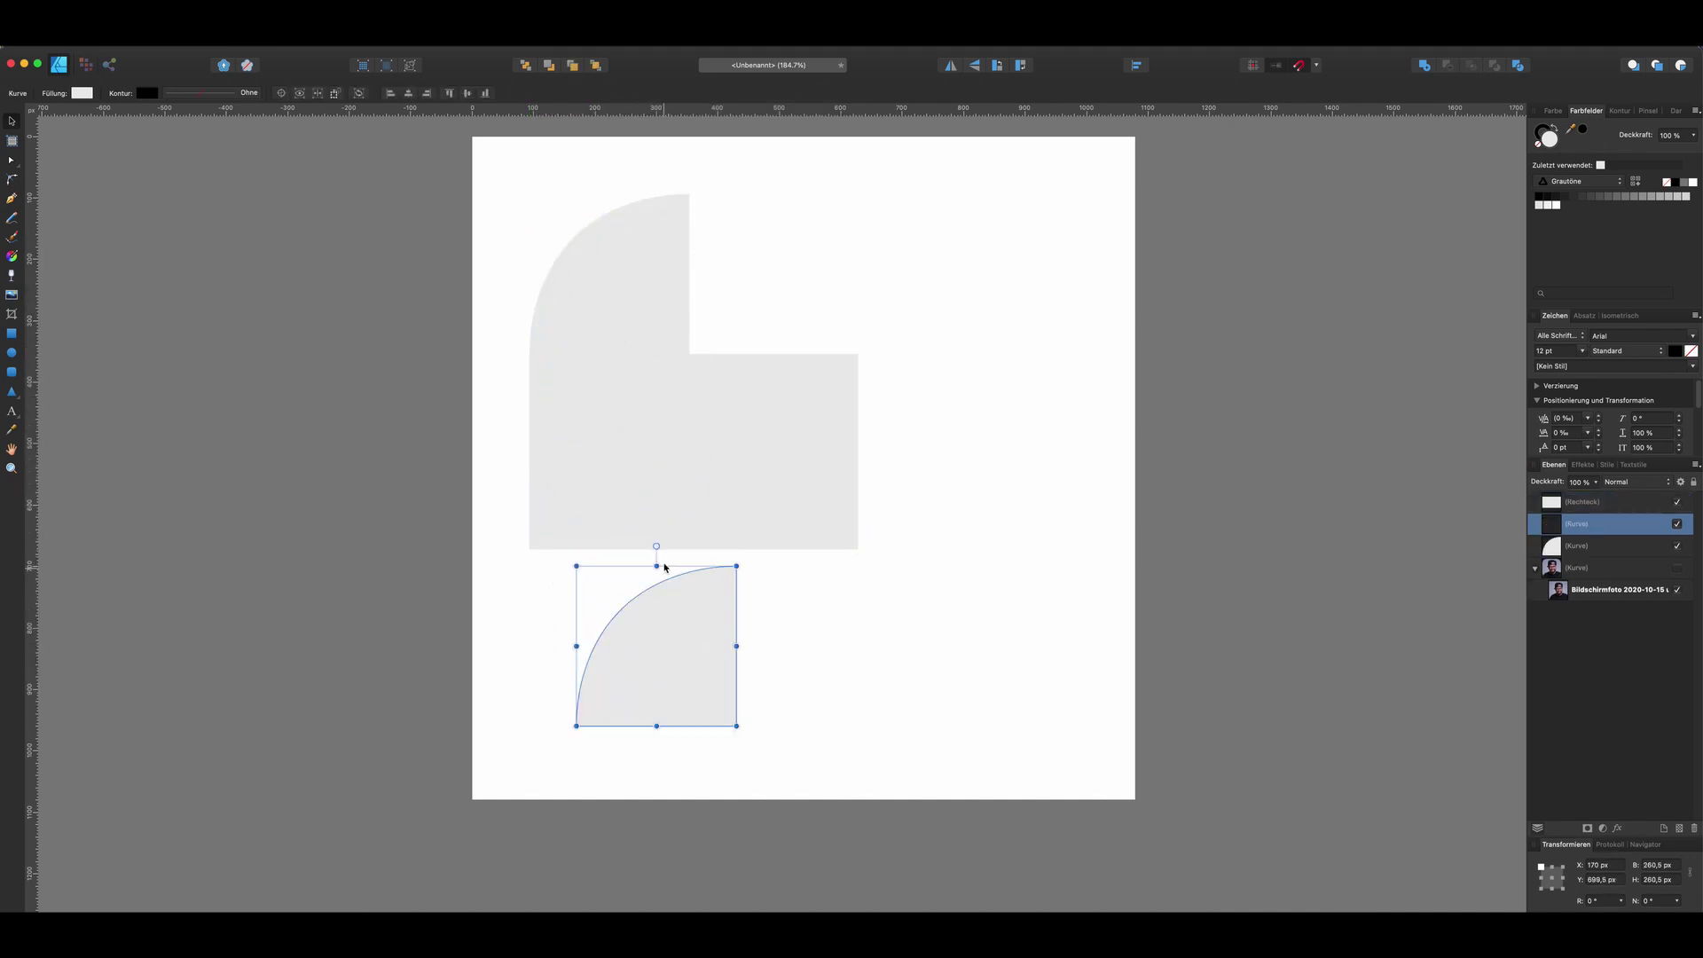
{"action": "left_click_drag", "start_coordinate": [658, 545], "coordinate": [617, 611]}
- Duplicate the rectangle, turn the copy upright and stretch it between the top and bottom corners
{"action": "left_click_drag", "start_coordinate": [682, 428], "coordinate": [890, 449]}
{"action": "key", "text": "super+j"}
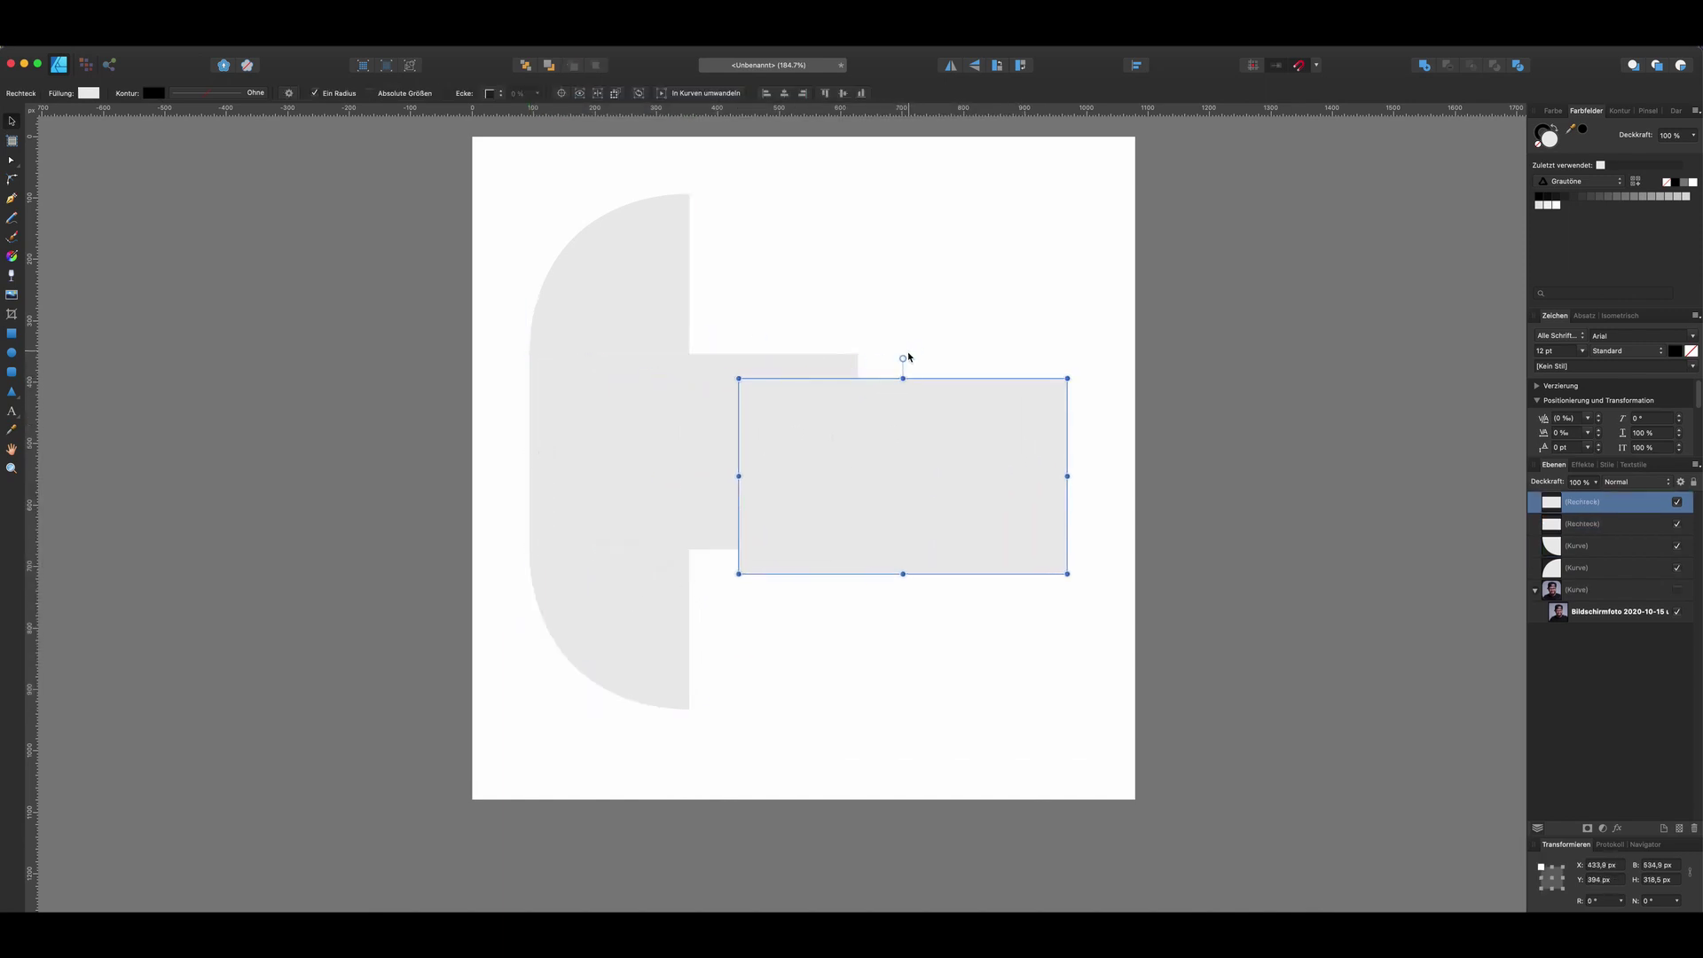
{"action": "left_click_drag", "start_coordinate": [903, 358], "coordinate": [828, 327]}
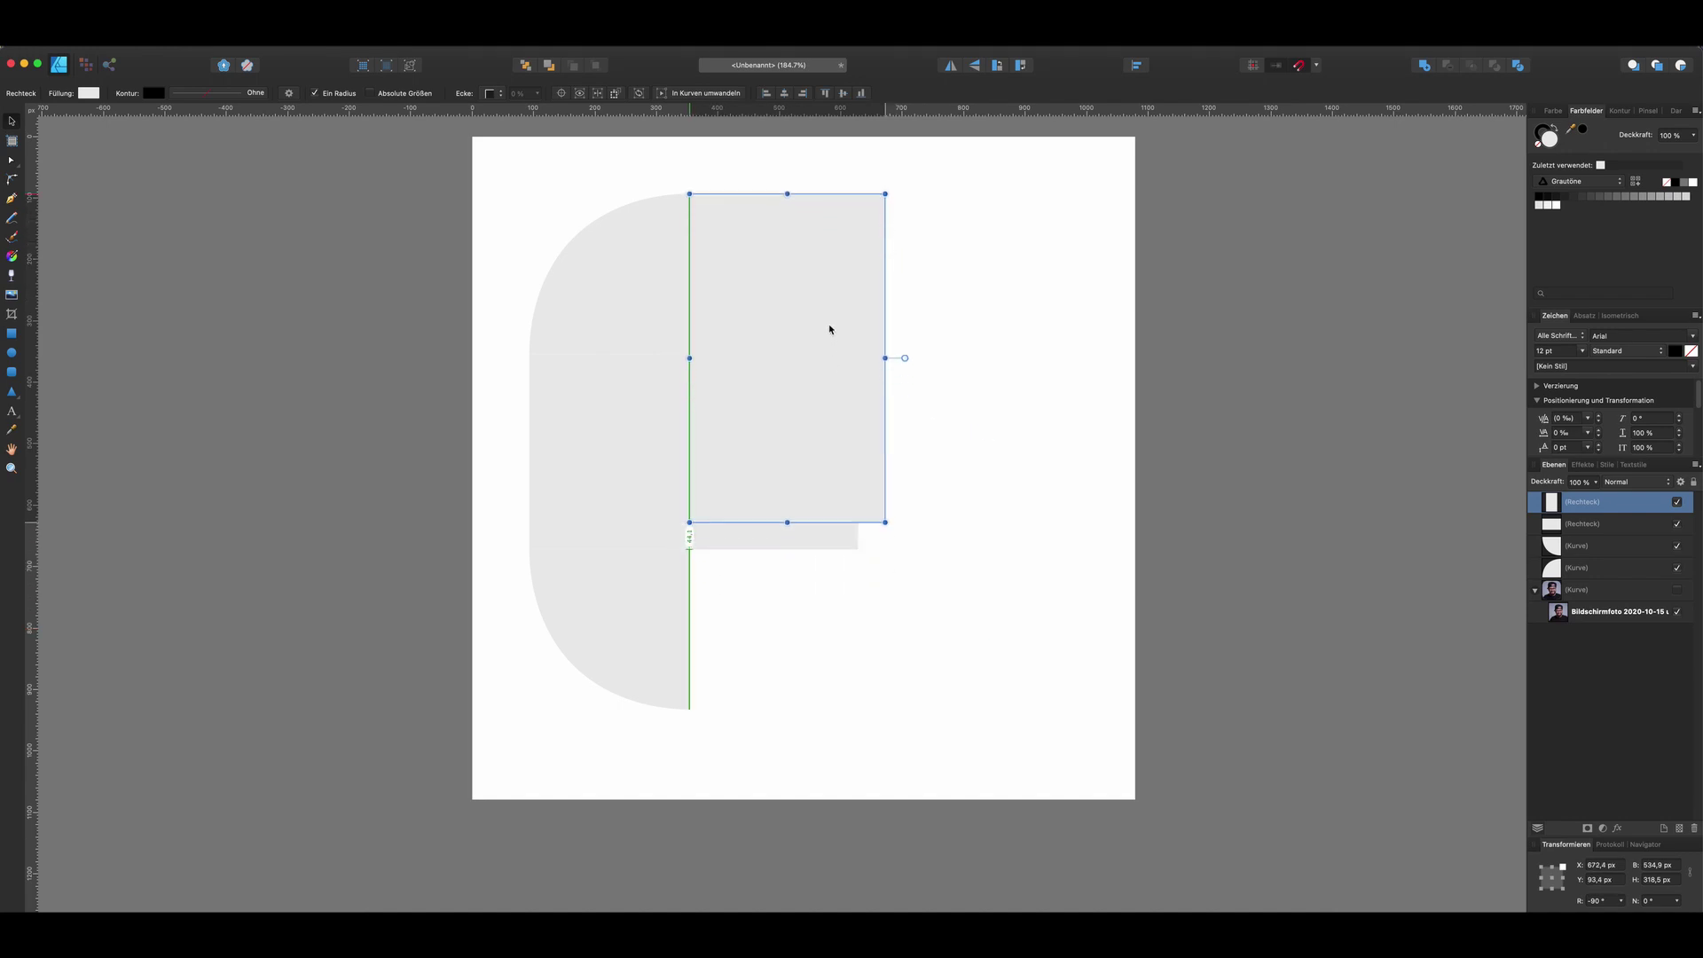
{"action": "left_click_drag", "start_coordinate": [788, 521], "coordinate": [788, 707]}
- Copy the corners into the top-right and bottom-right, then stretch the horizontal rectangle to close the right side
{"action": "left_click", "coordinate": [658, 262]}
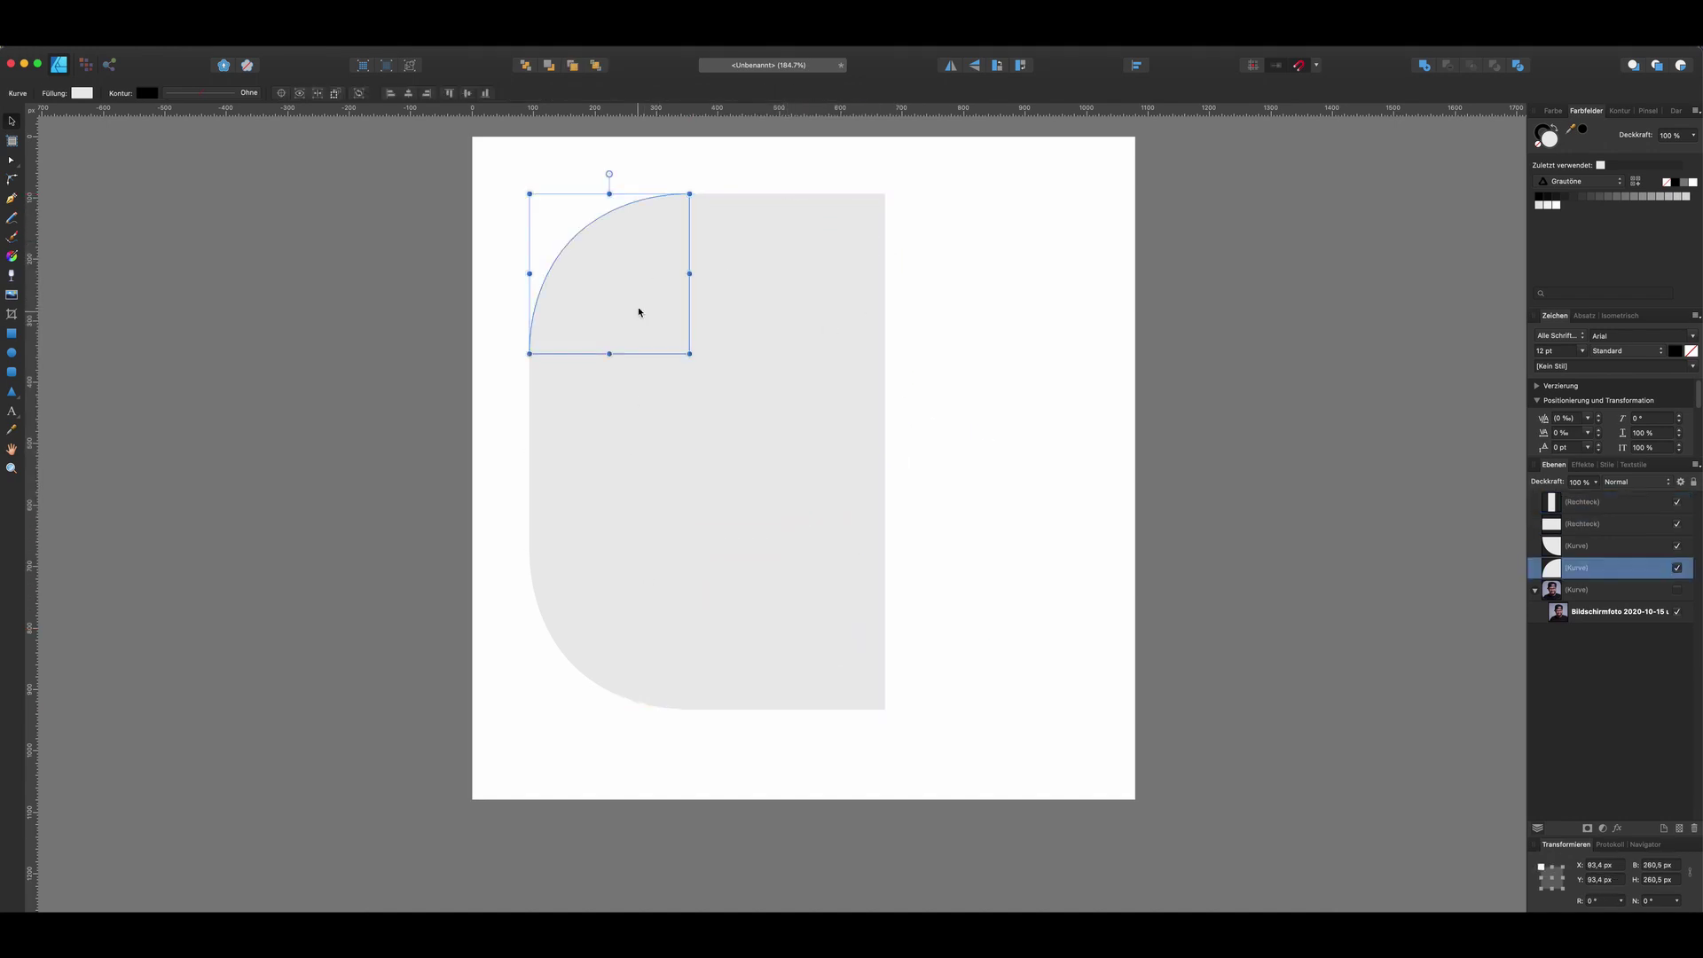
{"action": "key", "text": "super+j"}
{"action": "left_click_drag", "start_coordinate": [639, 312], "coordinate": [948, 332]}
{"action": "left_click_drag", "start_coordinate": [924, 193], "coordinate": [986, 285]}
{"action": "left_click", "coordinate": [717, 634]}
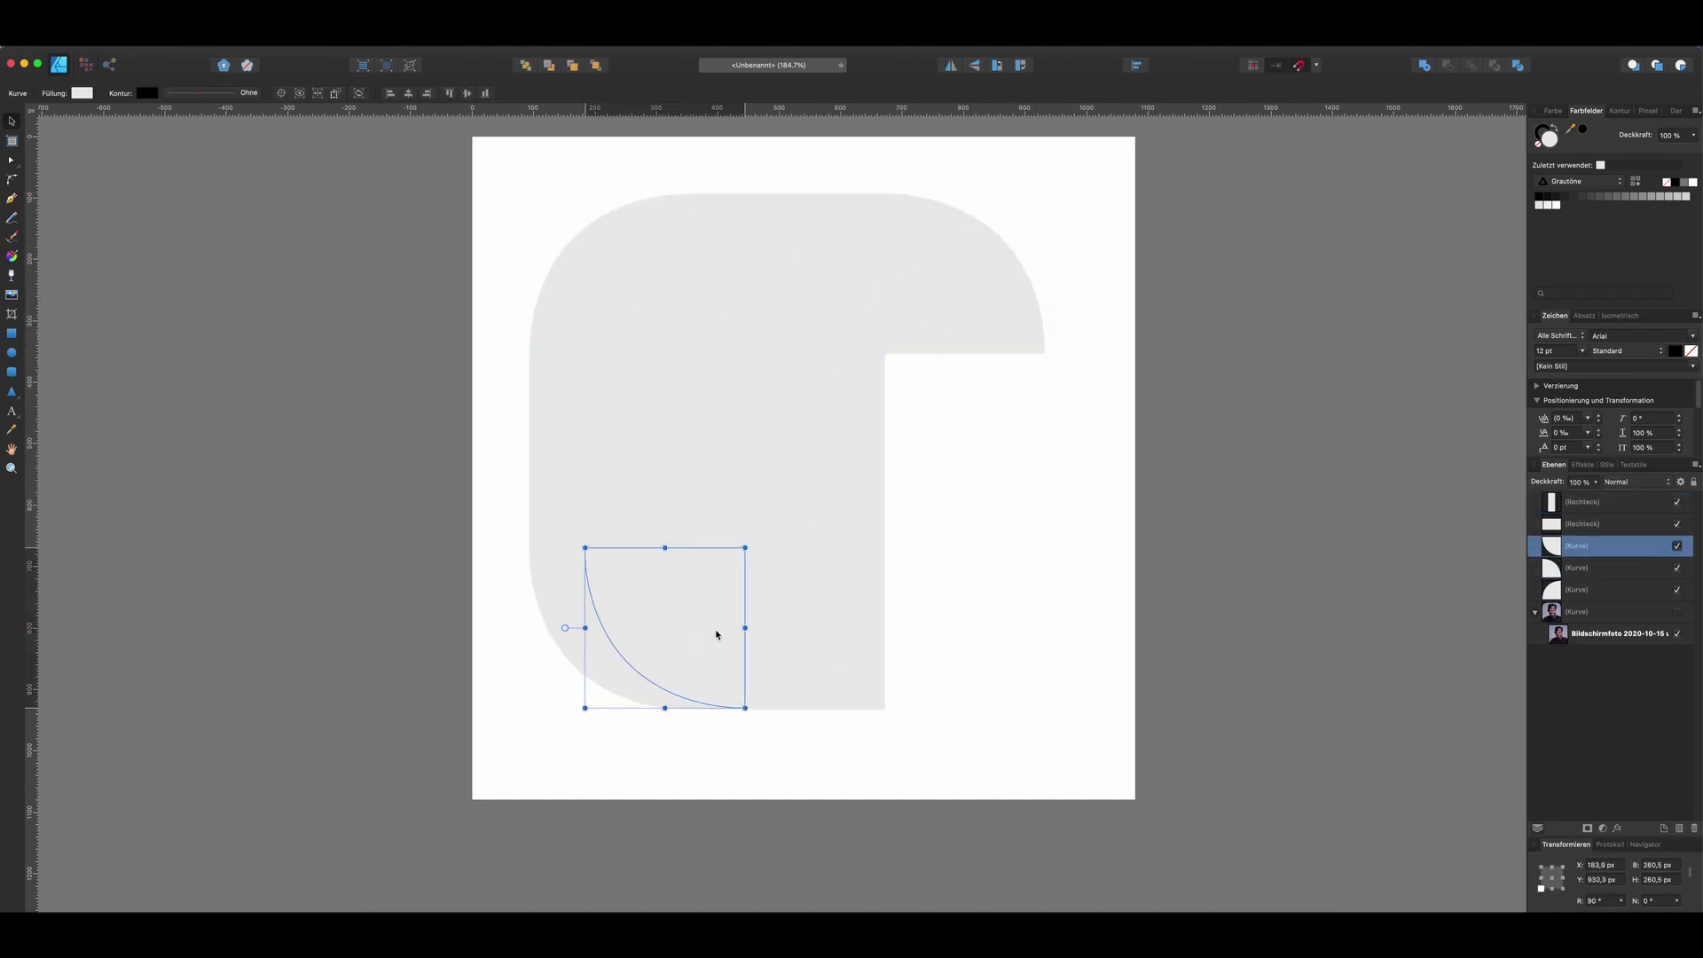
{"action": "key", "text": "super+j"}
{"action": "left_click_drag", "start_coordinate": [716, 634], "coordinate": [1018, 637]}
{"action": "left_click_drag", "start_coordinate": [870, 627], "coordinate": [964, 722]}
{"action": "left_click", "coordinate": [780, 532]}
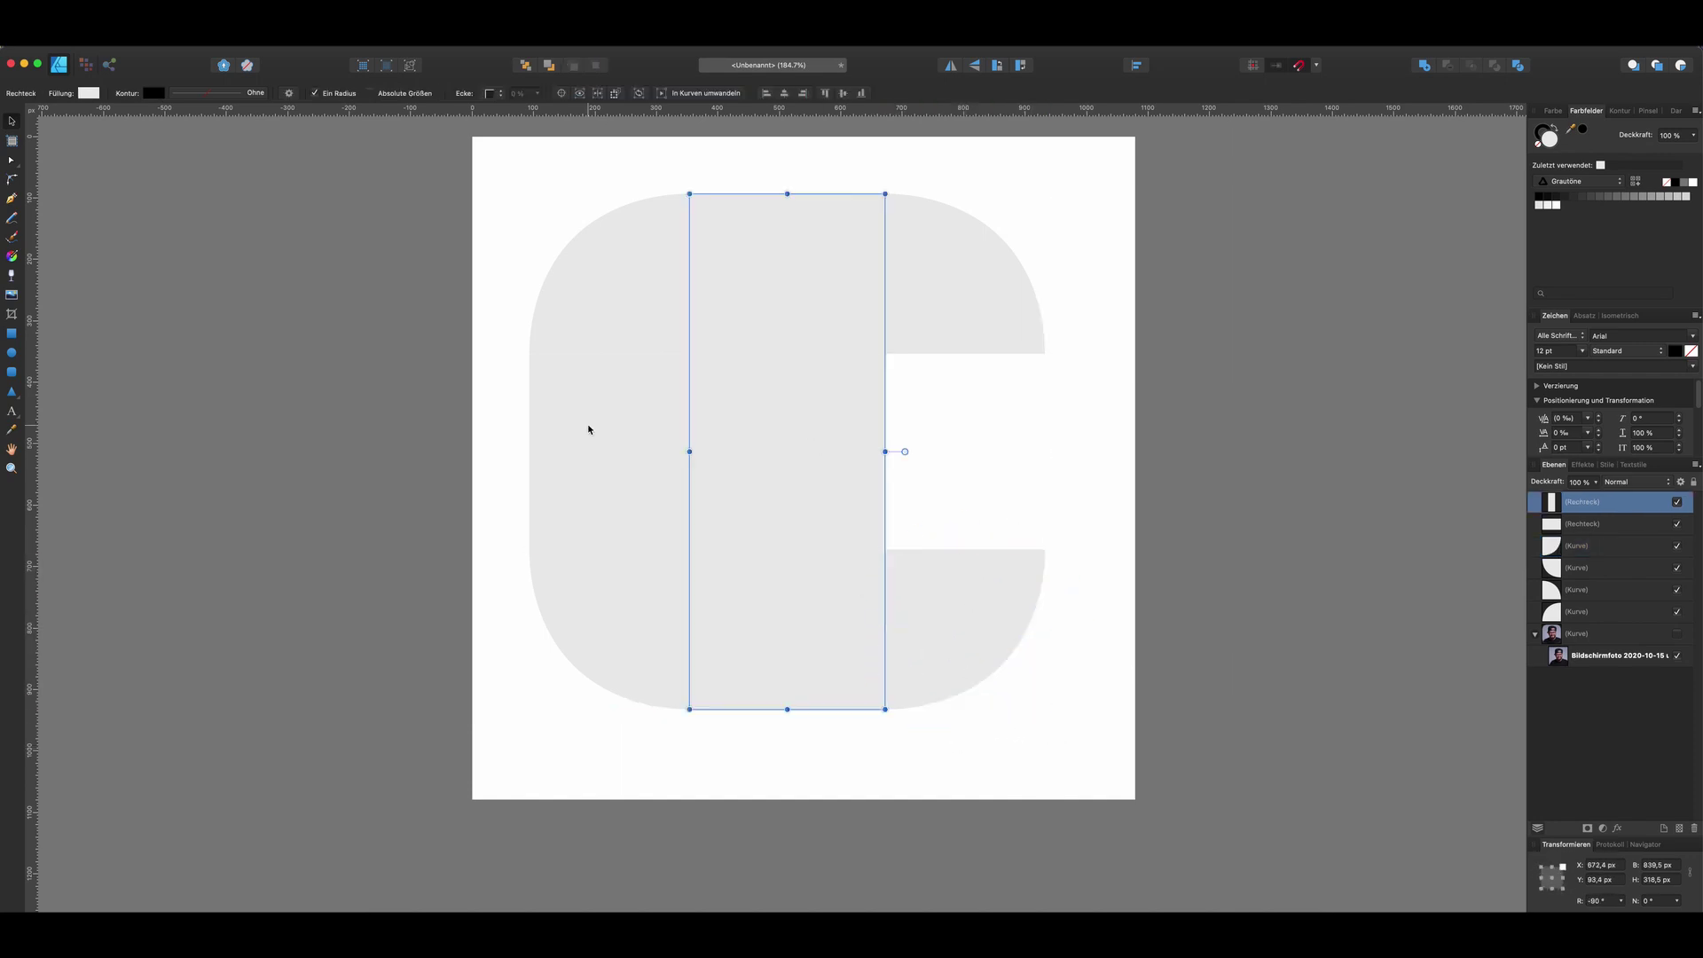
{"action": "left_click", "coordinate": [588, 429]}
{"action": "left_click_drag", "start_coordinate": [858, 451], "coordinate": [1044, 452]}
- Select all six corner and rectangle pieces and combine them with Add (Hinzufügen)
{"action": "left_click", "coordinate": [1043, 199]}
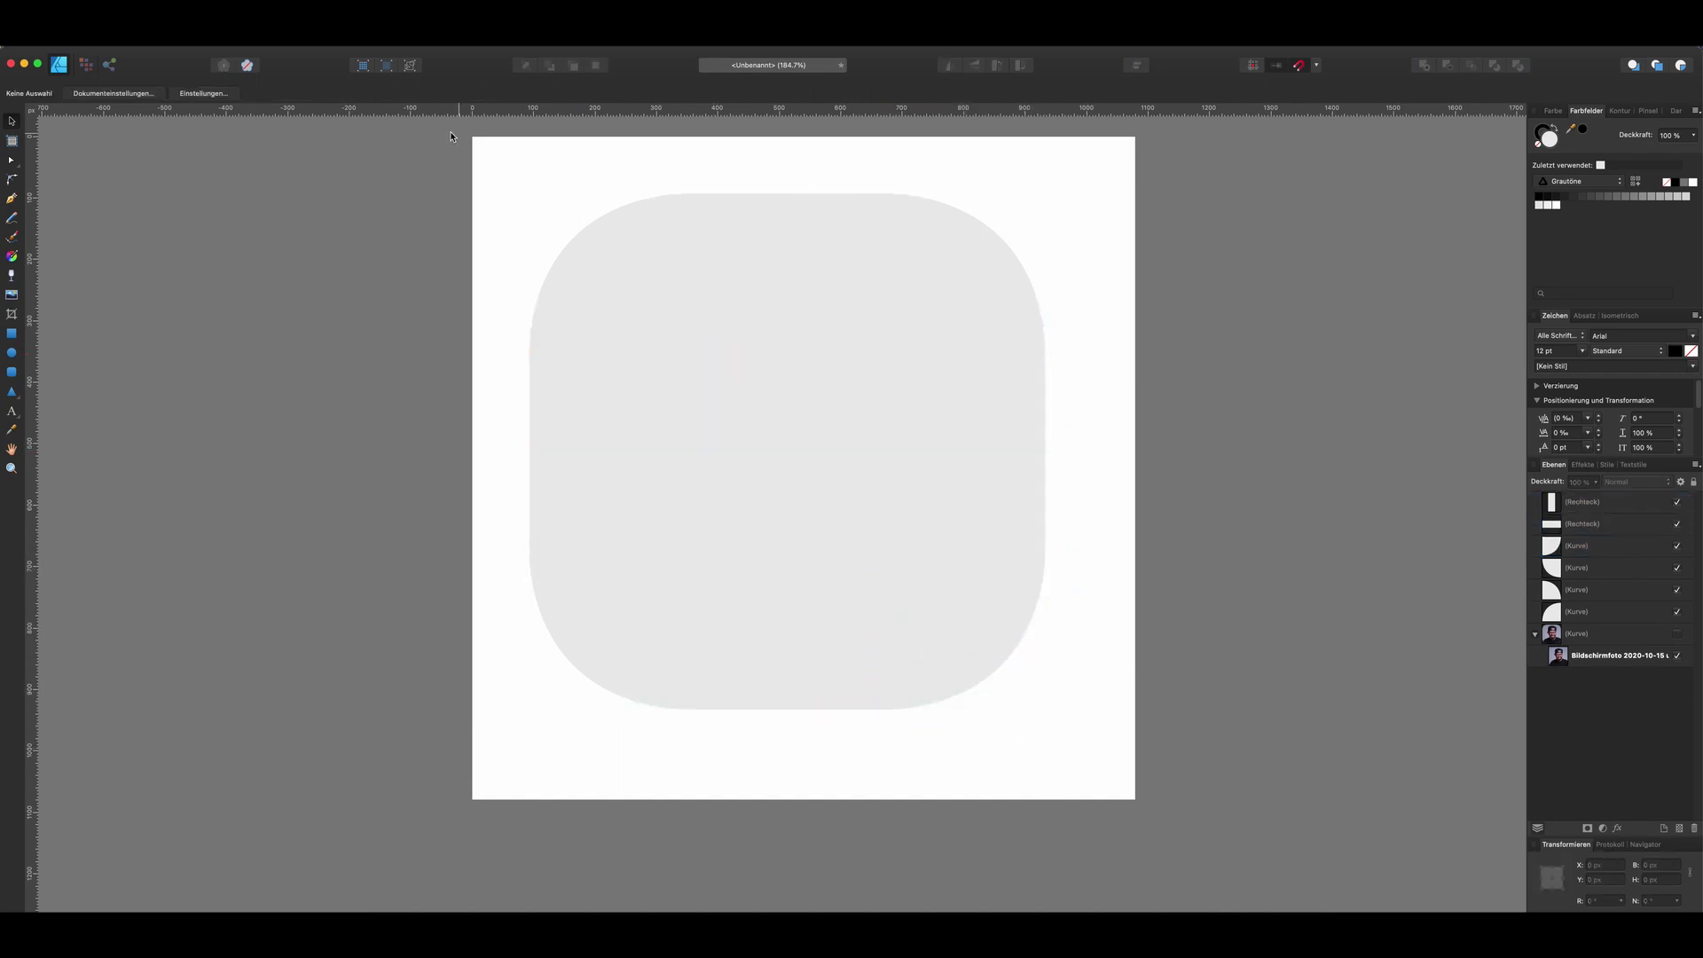
{"action": "left_click_drag", "start_coordinate": [486, 156], "coordinate": [1064, 739]}
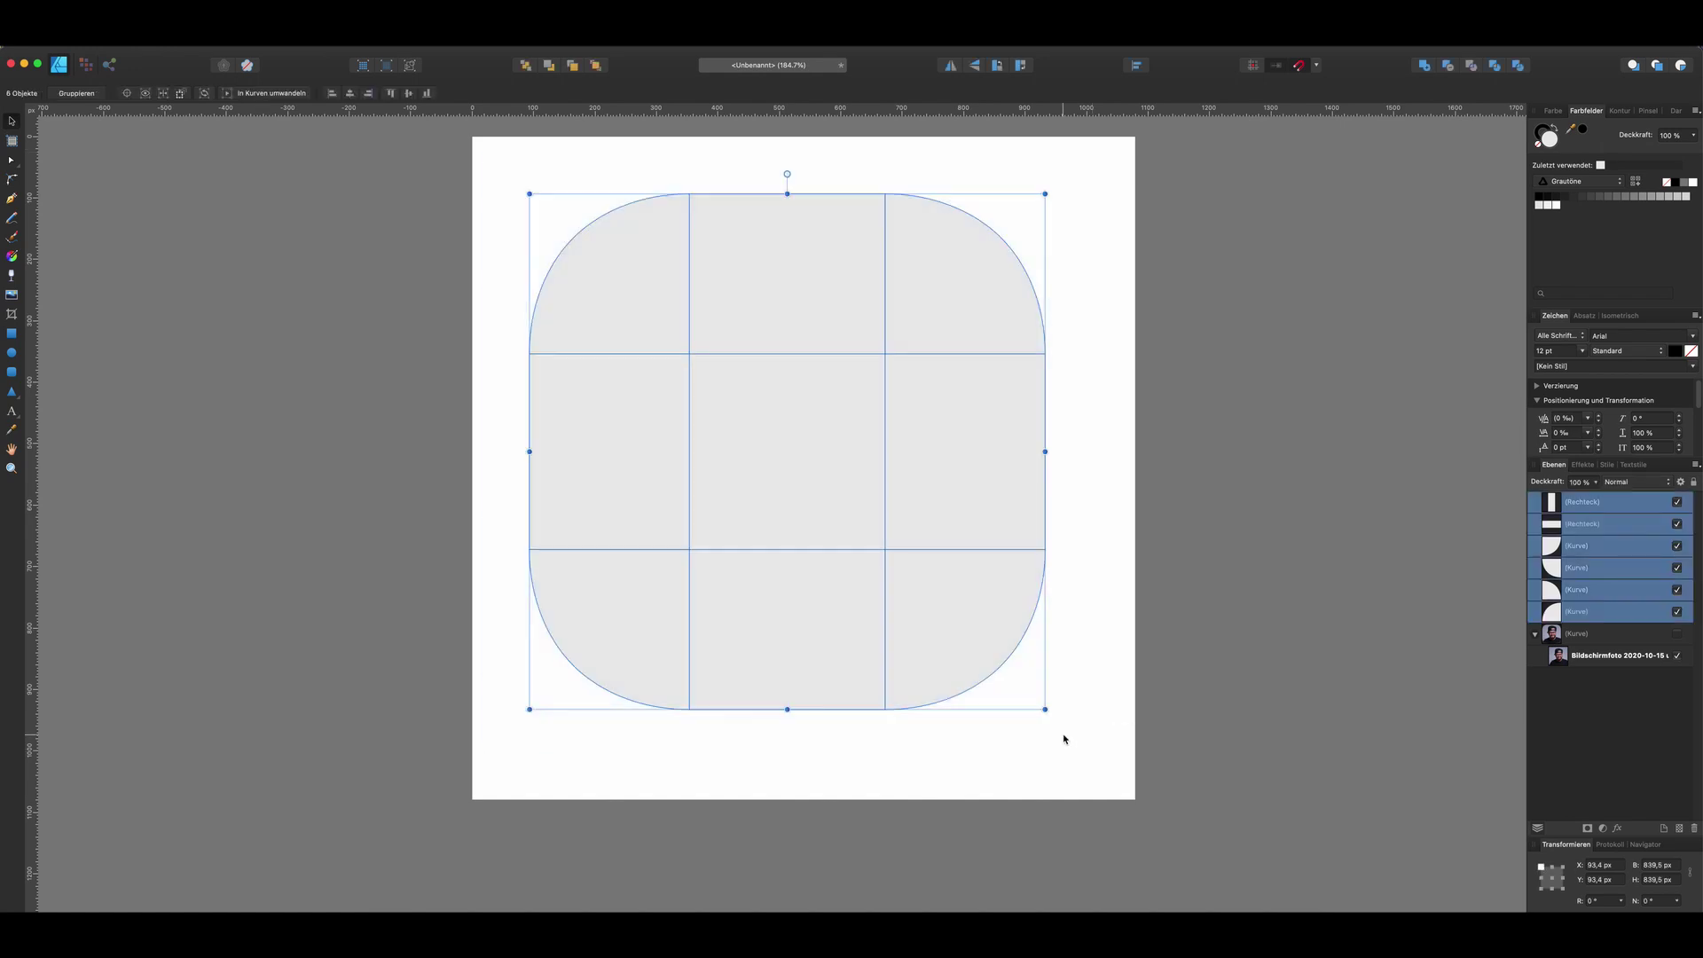
{"action": "left_click", "coordinate": [1426, 73]}
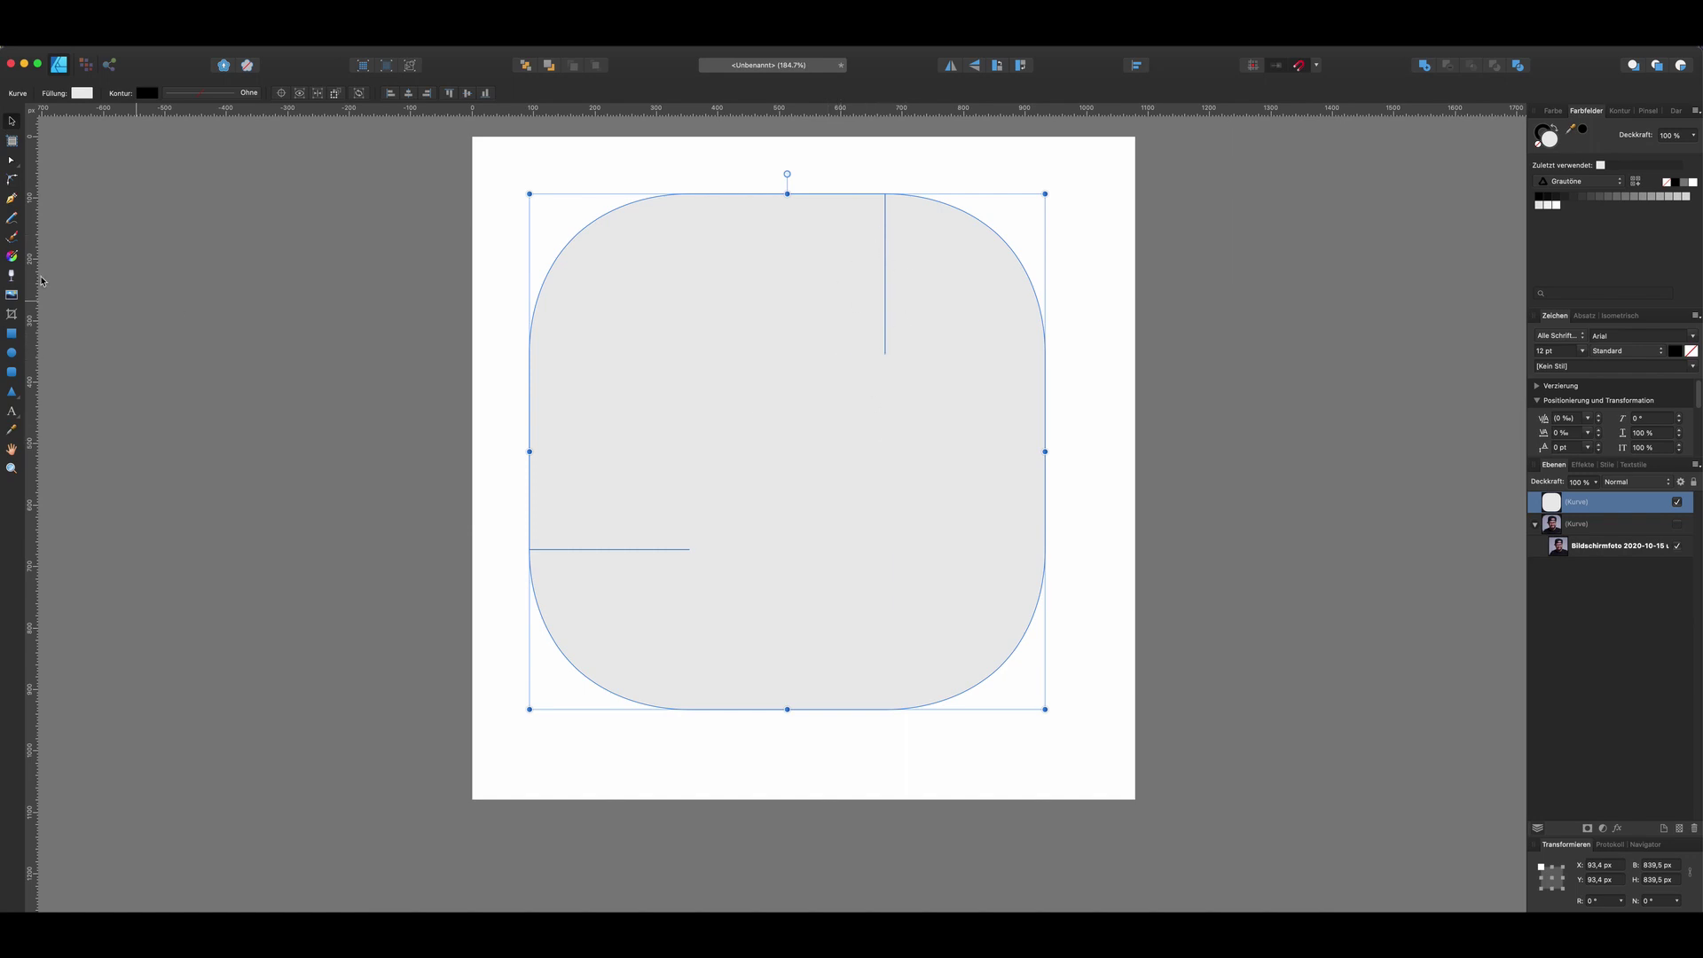
- Delete the stray inner vertical and horizontal lines, then centre the shape at X and Y 120.3 px
{"action": "left_click", "coordinate": [12, 161]}
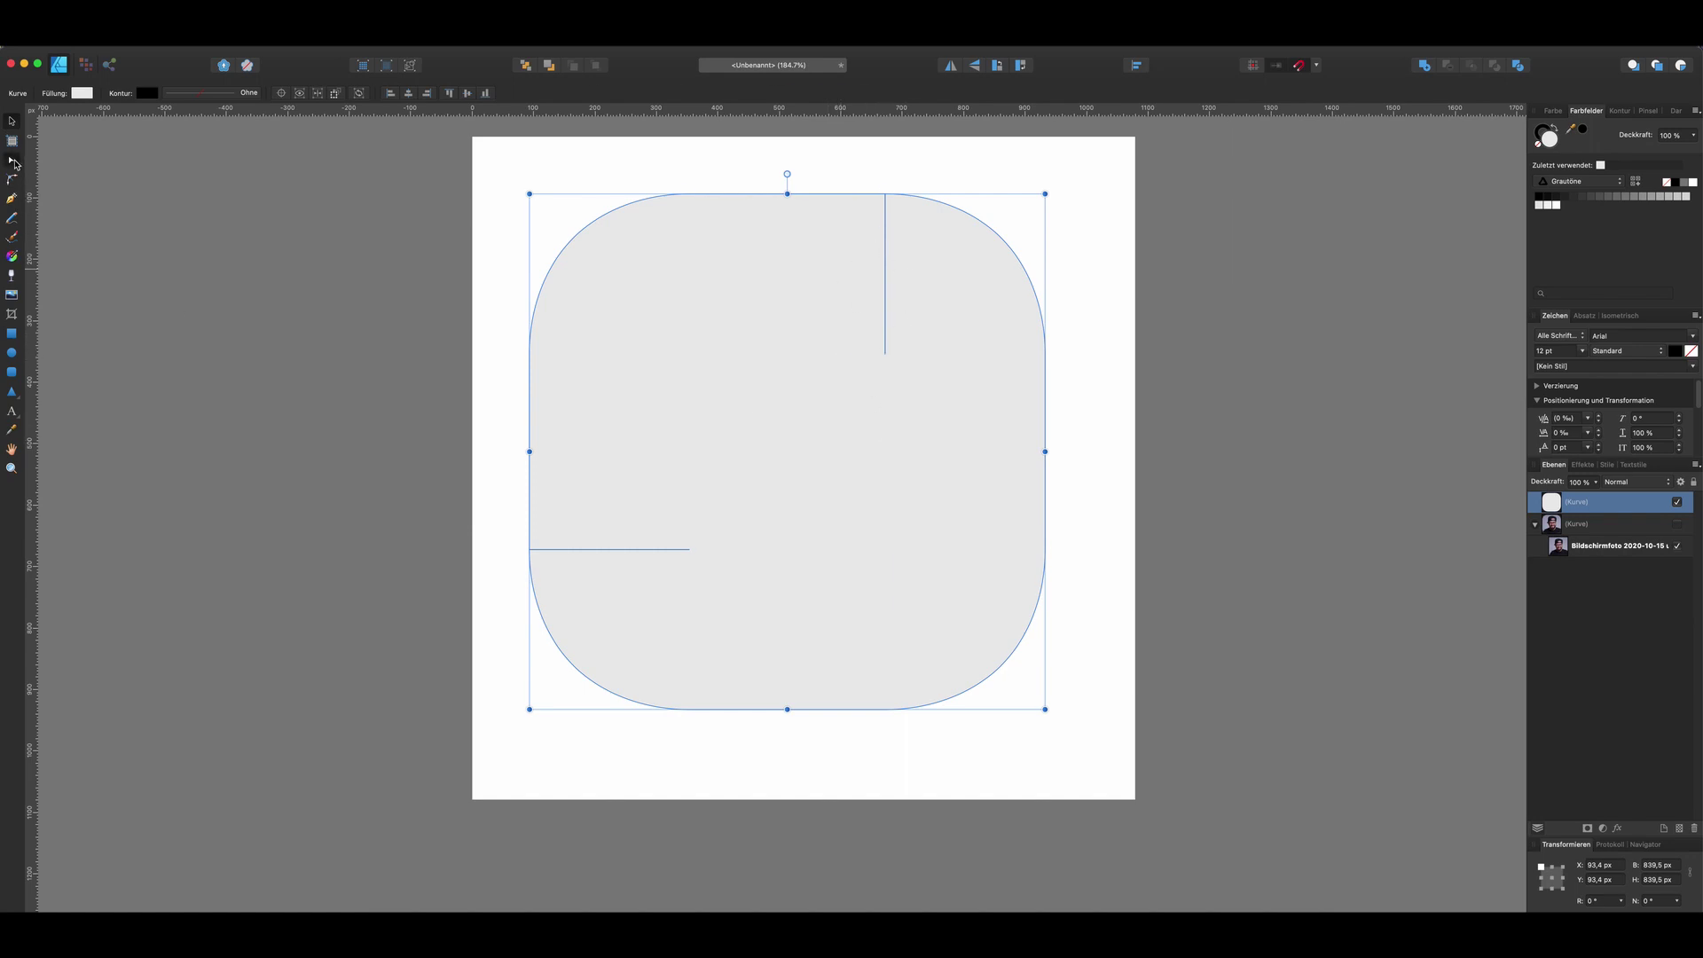
{"action": "left_click", "coordinate": [885, 355]}
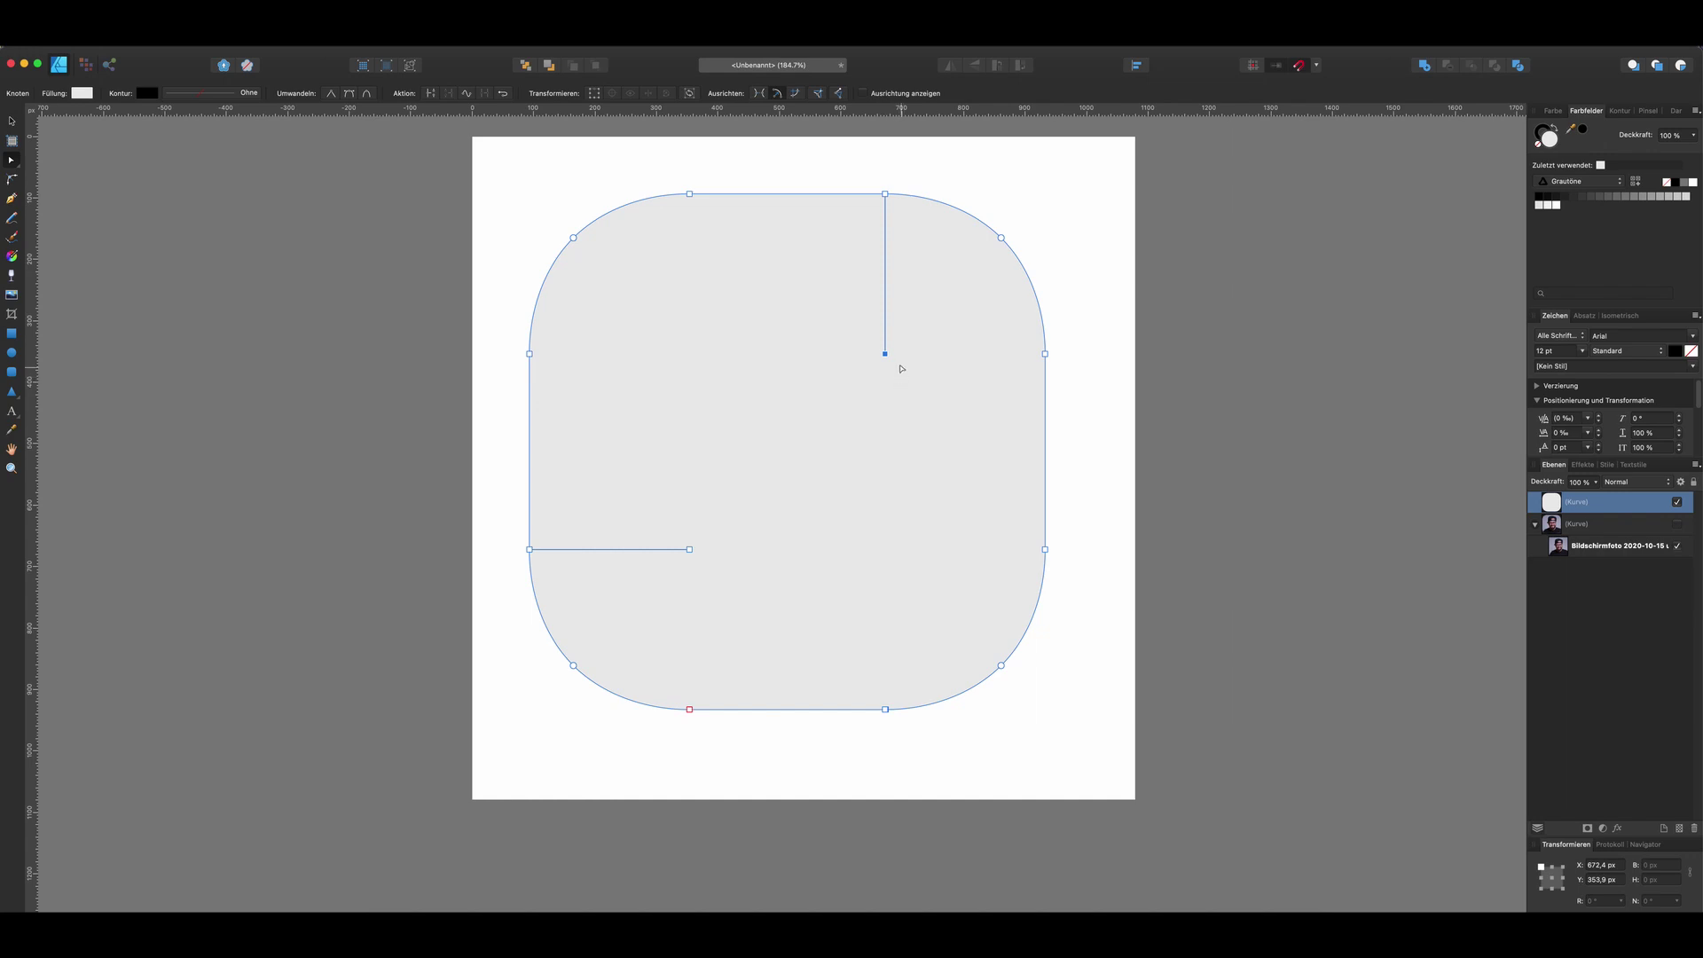
{"action": "left_click", "coordinate": [888, 382]}
{"action": "left_click", "coordinate": [885, 354]}
{"action": "key", "text": "BackSpace"}
{"action": "left_click", "coordinate": [690, 550]}
{"action": "key", "text": "BackSpace"}
{"action": "left_click", "coordinate": [12, 124]}
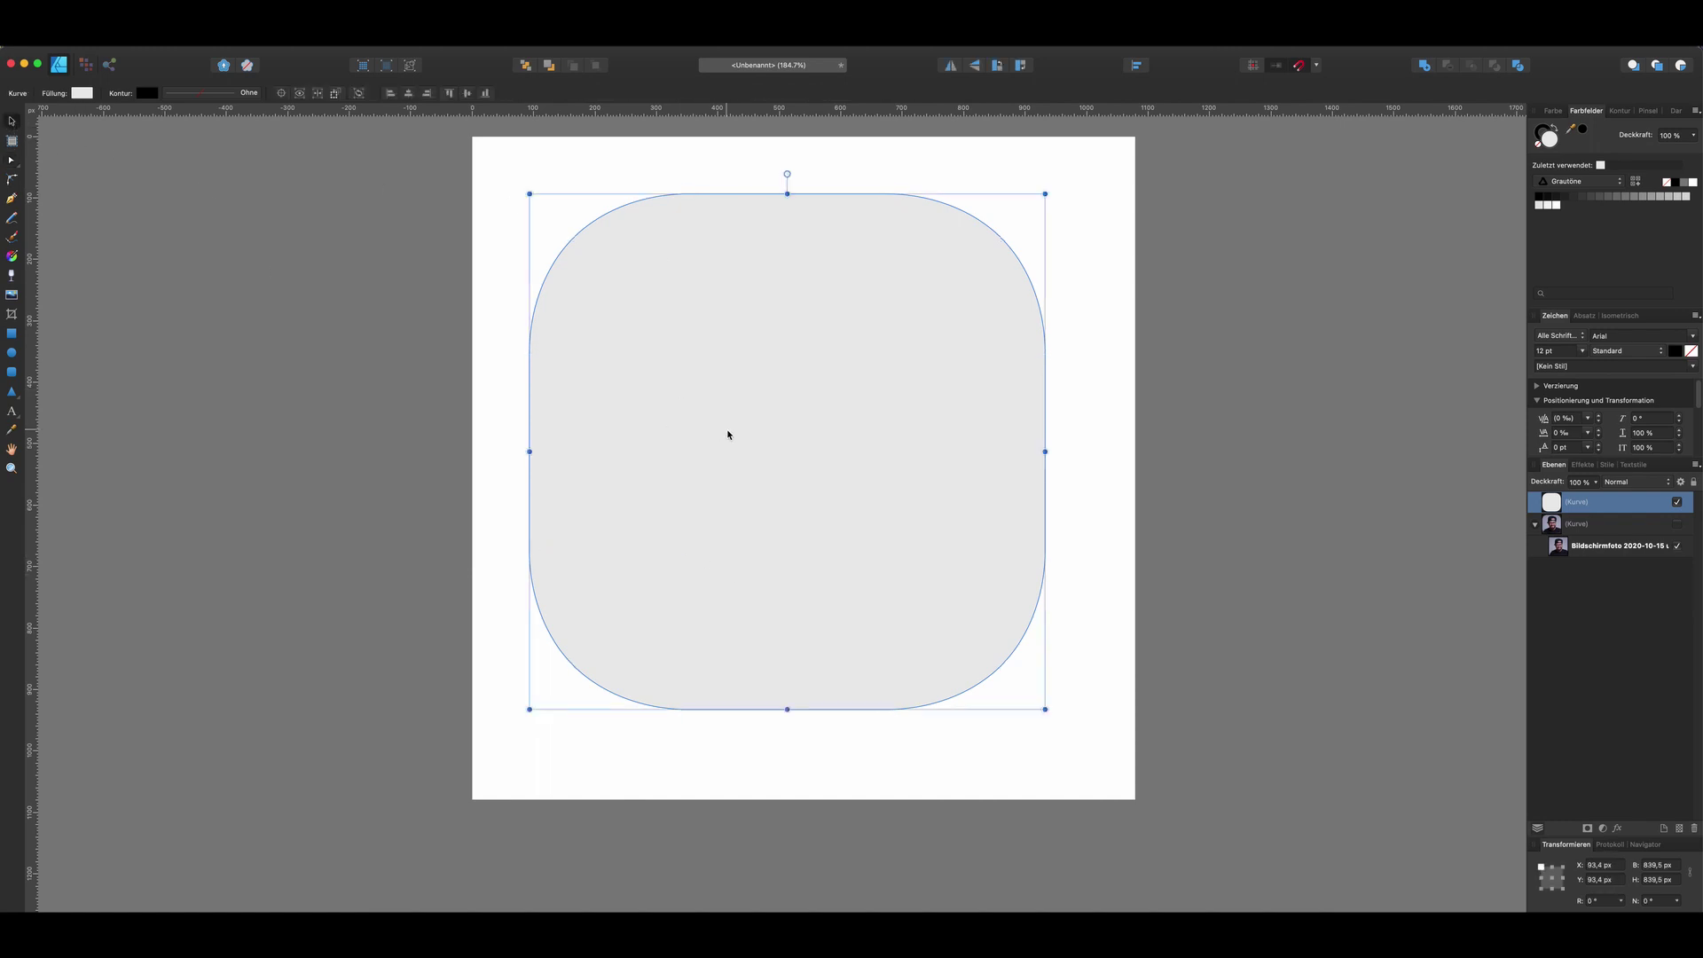
{"action": "mouse_move", "coordinate": [729, 433]}
{"action": "left_mouse_down"}
{"action": "mouse_move", "coordinate": [760, 414]}
{"action": "mouse_move", "coordinate": [749, 452]}
{"action": "left_mouse_up"}
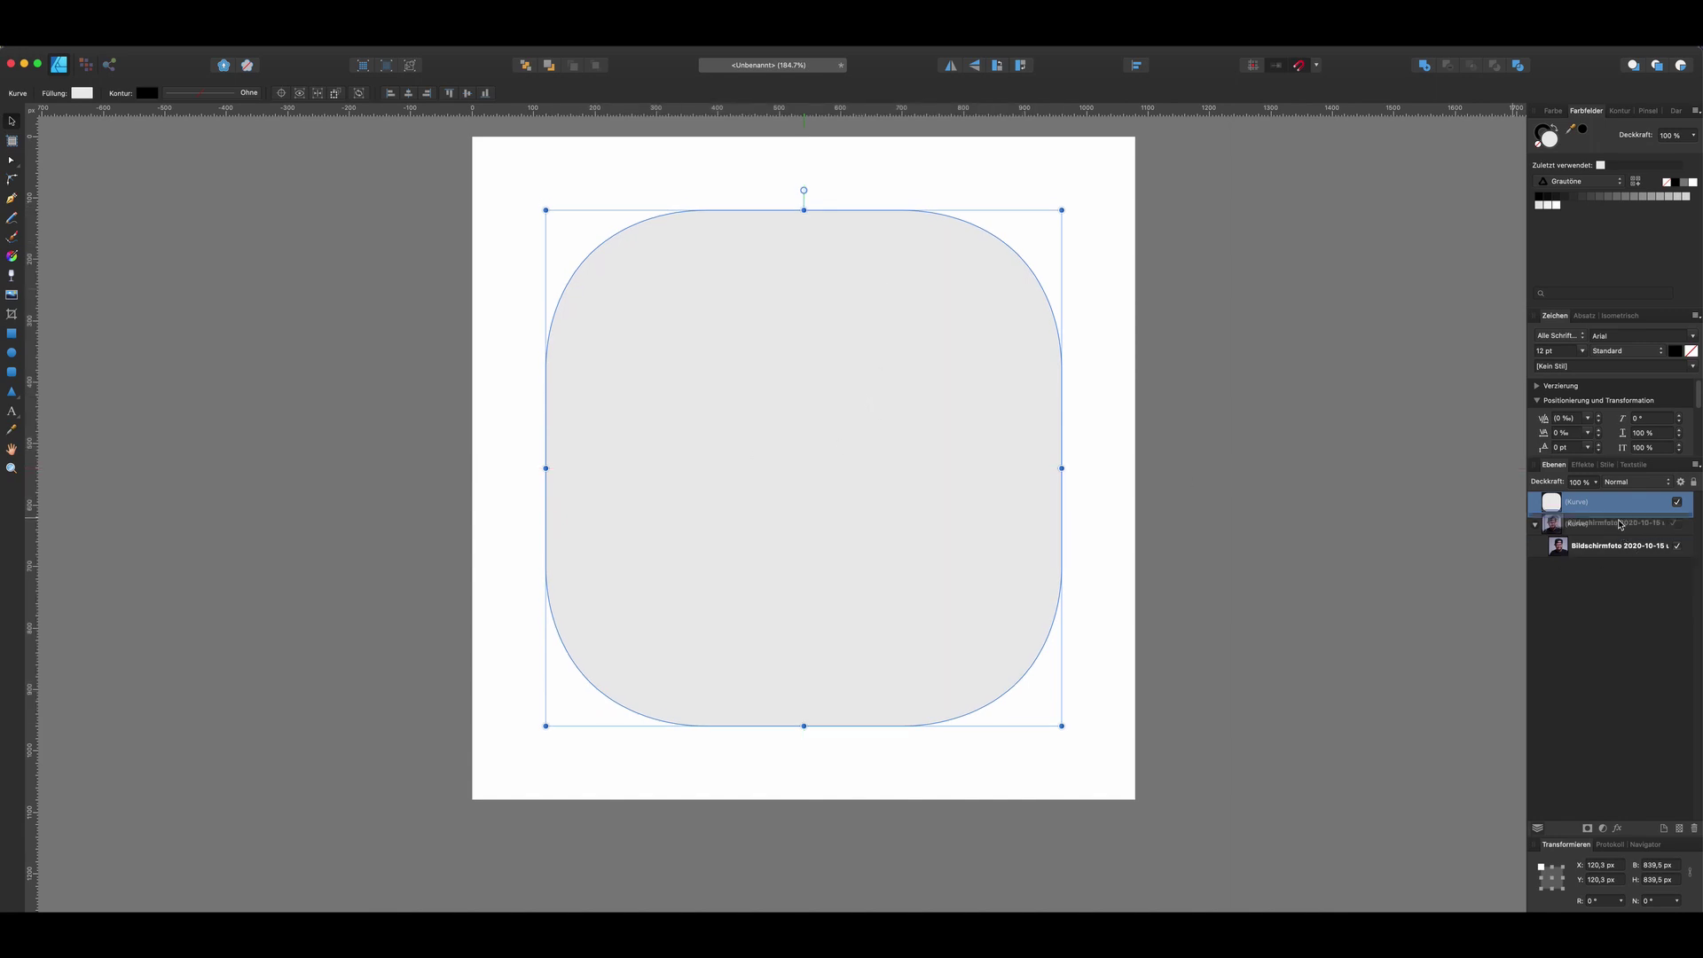
- Resize the rounded curve to 619.5 px and clip the portrait photo inside it, scaling the photo to fit
{"action": "left_click_drag", "start_coordinate": [1620, 524], "coordinate": [1619, 504]}
{"action": "left_click_drag", "start_coordinate": [1064, 729], "coordinate": [994, 624]}
{"action": "left_click_drag", "start_coordinate": [1596, 505], "coordinate": [1555, 535]}
{"action": "left_click_drag", "start_coordinate": [1019, 640], "coordinate": [1010, 623]}
{"action": "left_click", "coordinate": [858, 506]}
{"action": "key", "text": "Escape"}
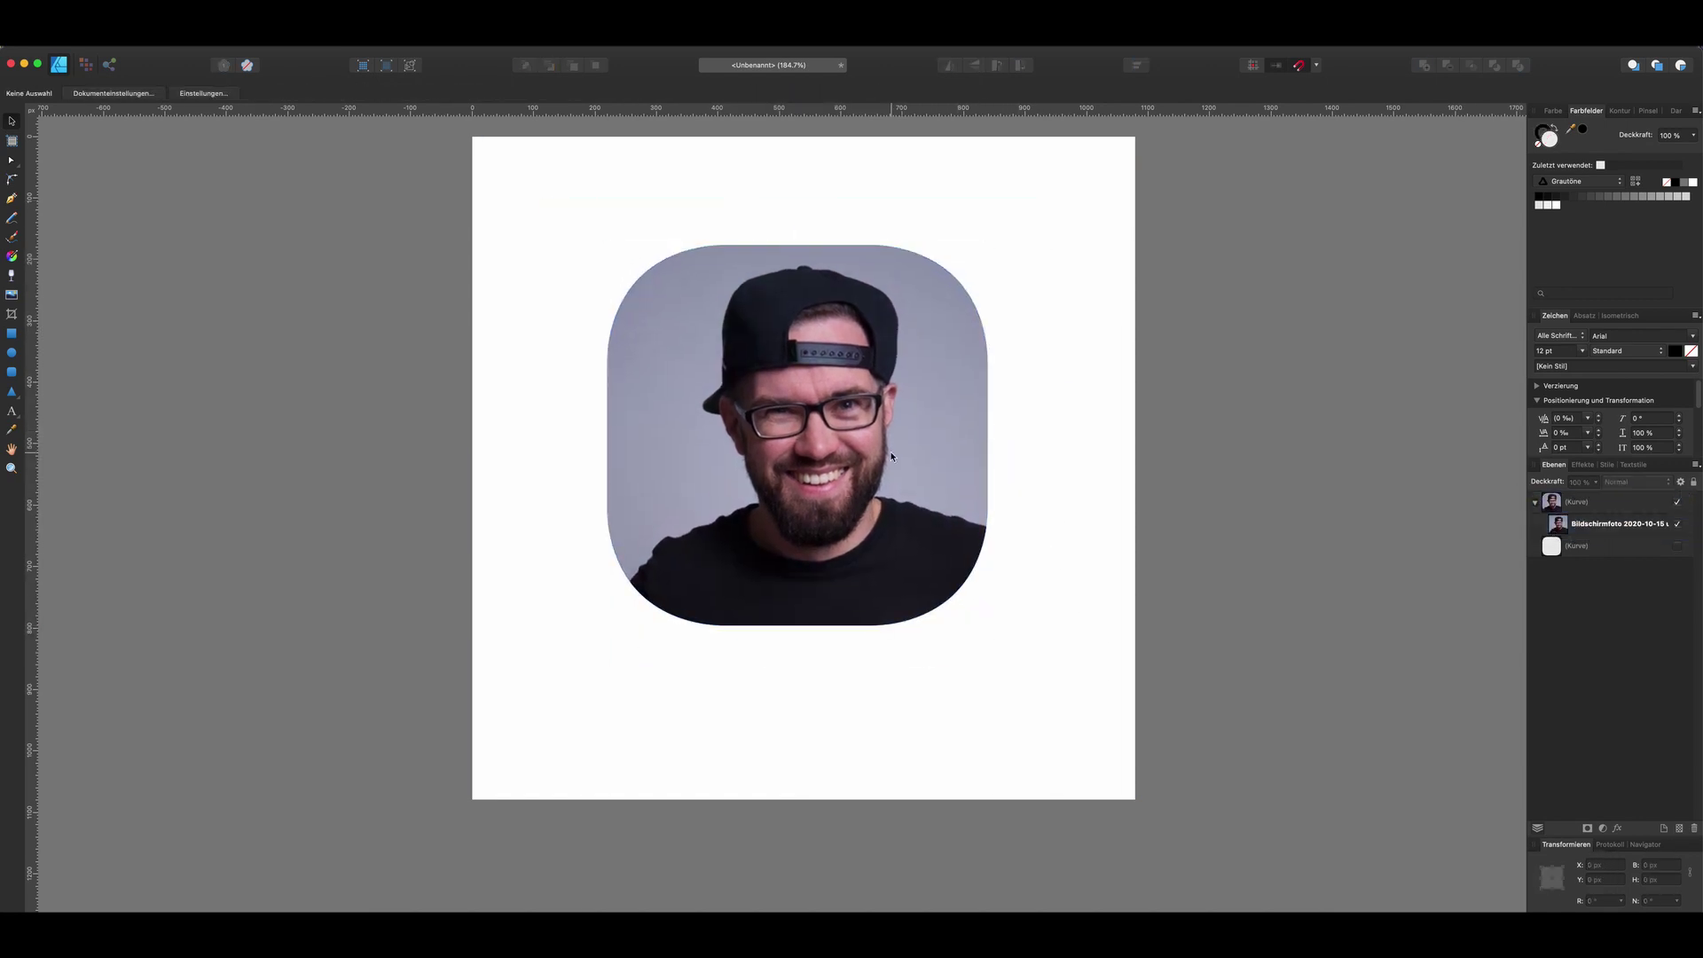
- Overlay a 619.5 px rounded rectangle with no fill, a 0.9 pt outline and rounder corners
{"action": "left_click_drag", "start_coordinate": [803, 437], "coordinate": [987, 625]}
{"action": "left_click", "coordinate": [136, 92]}
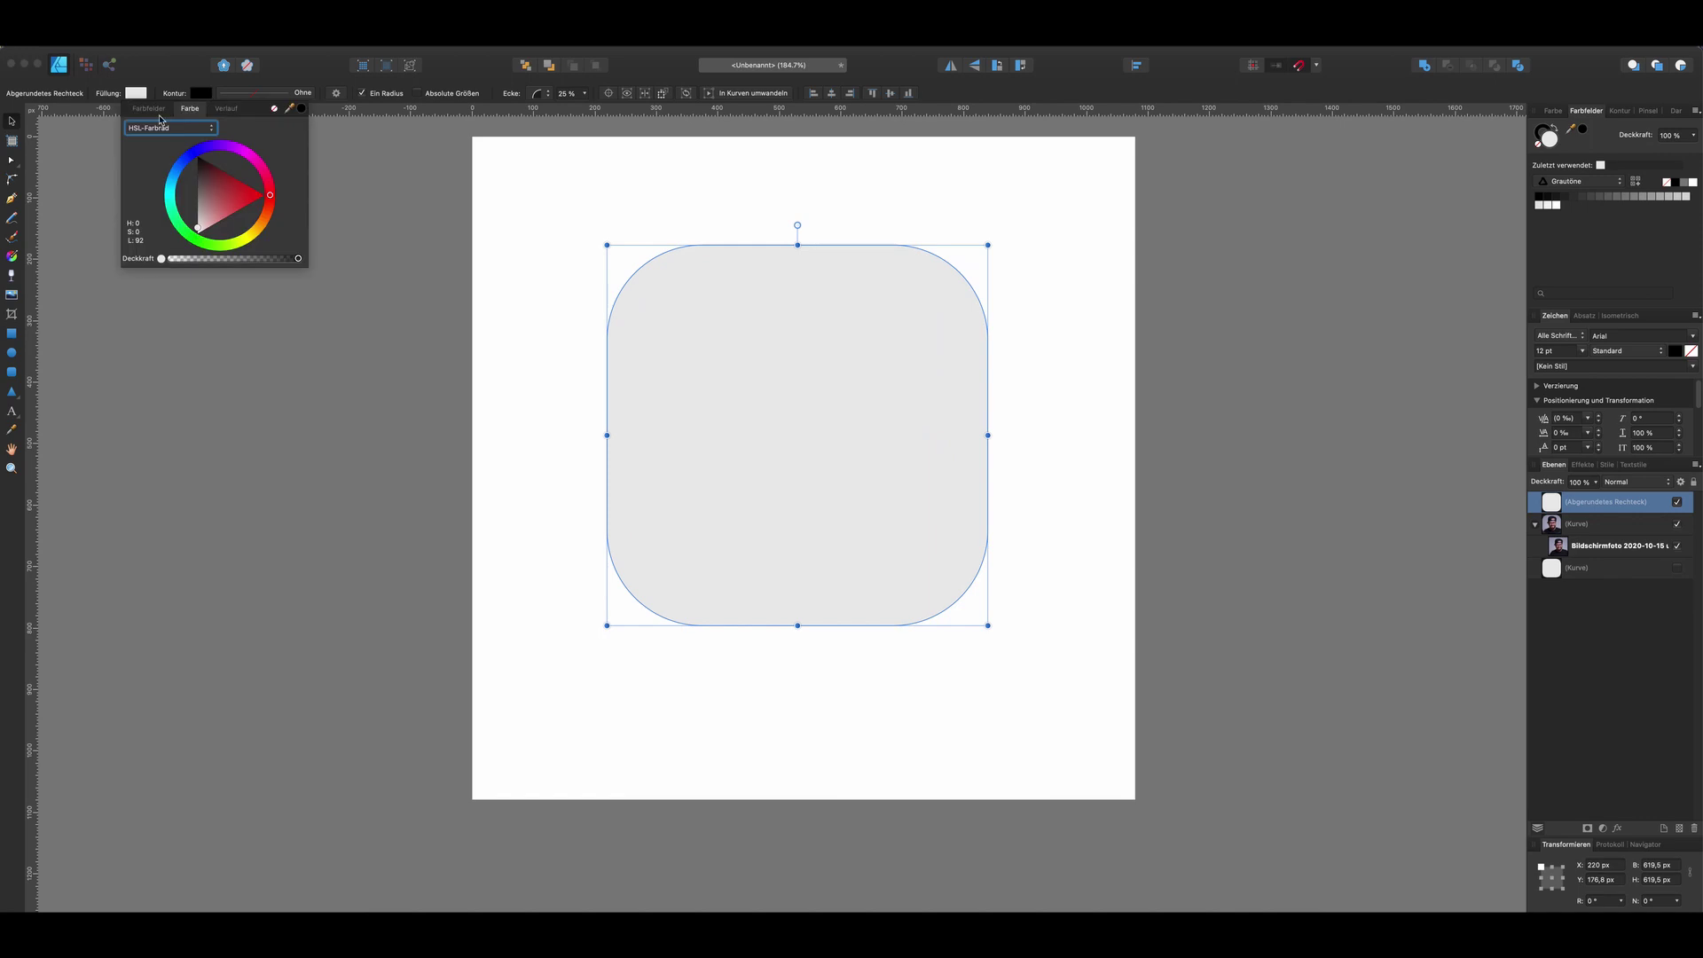
{"action": "left_click", "coordinate": [274, 107]}
{"action": "left_click", "coordinate": [253, 92]}
{"action": "left_click_drag", "start_coordinate": [227, 138], "coordinate": [249, 139]}
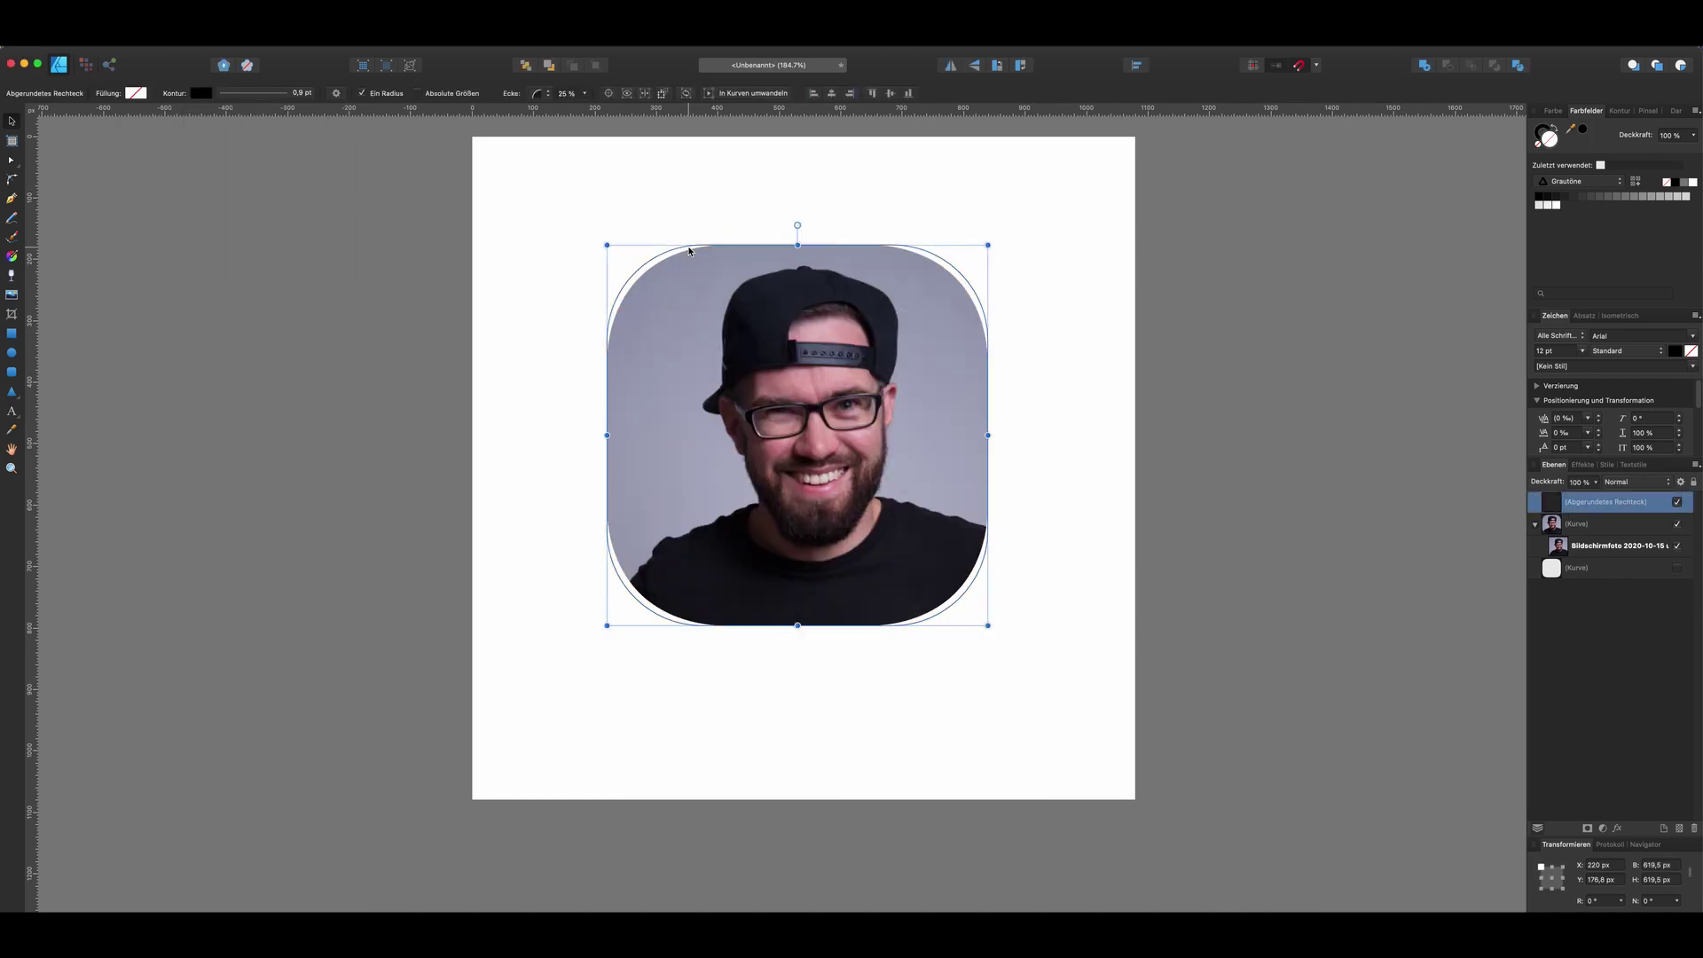
{"action": "key", "text": "a"}
{"action": "left_click_drag", "start_coordinate": [634, 273], "coordinate": [645, 282]}
{"action": "scroll", "coordinate": [639, 276], "scroll_direction": "up", "scroll_amount": 10}
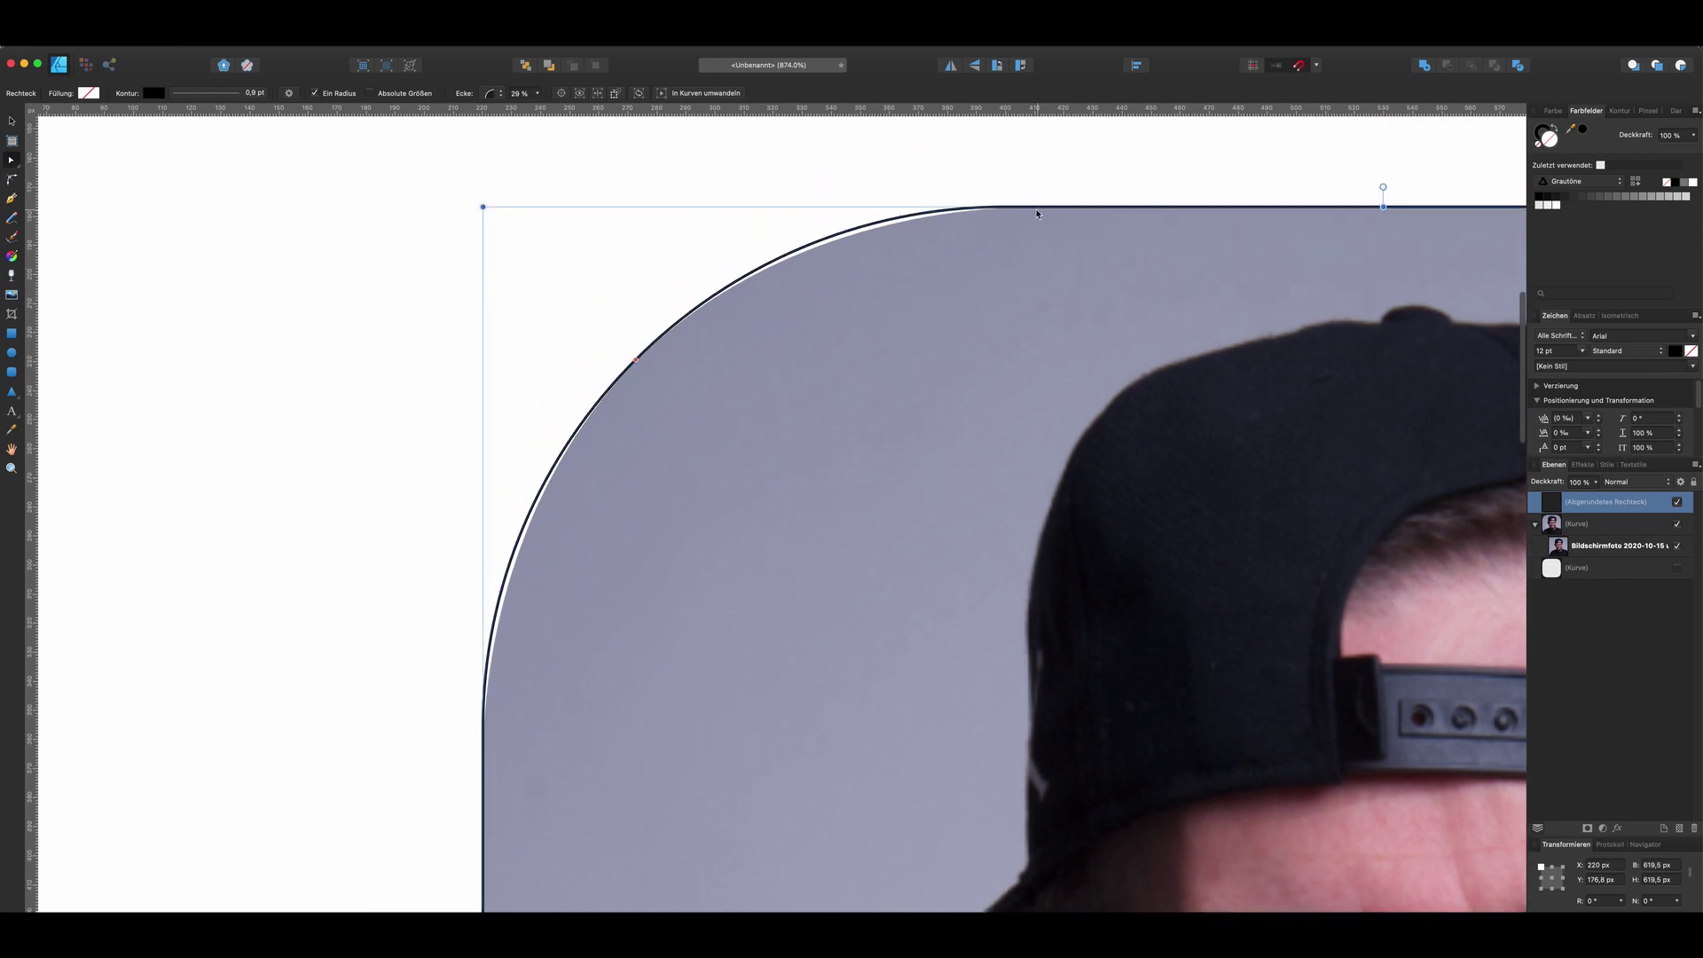
{"action": "scroll", "coordinate": [755, 445], "scroll_direction": "down", "scroll_amount": 5}
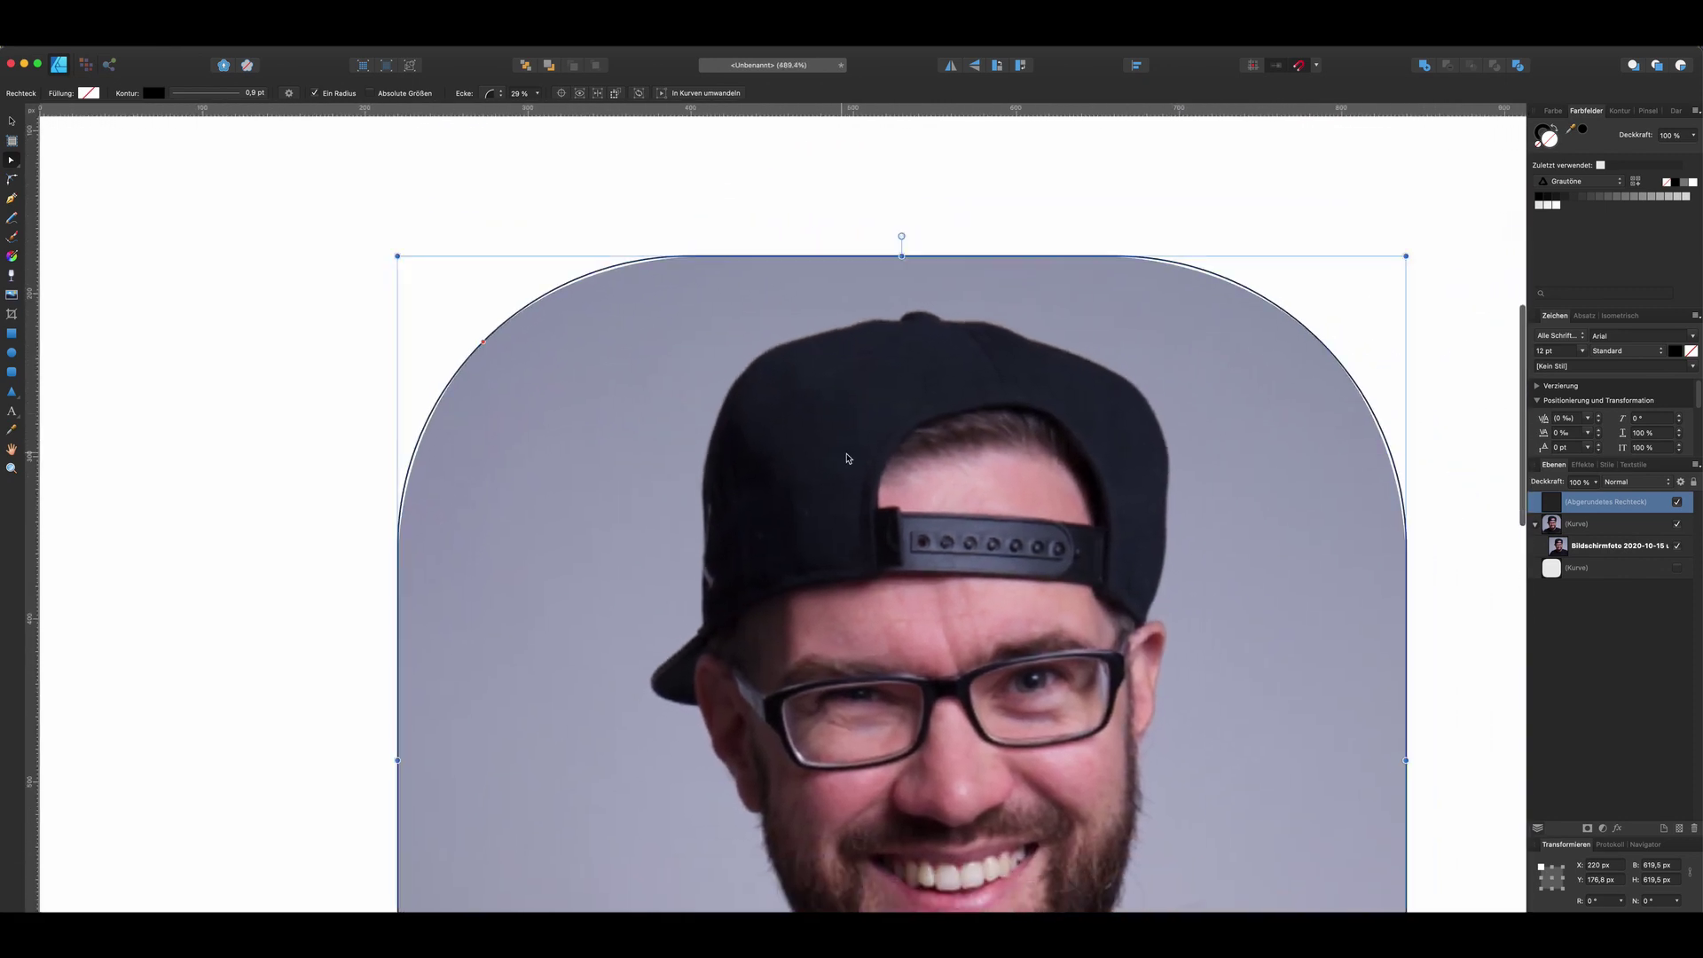
{"action": "scroll", "coordinate": [848, 458], "scroll_direction": "right", "scroll_amount": 3}
{"action": "scroll", "coordinate": [849, 459], "scroll_direction": "down", "scroll_amount": 1}
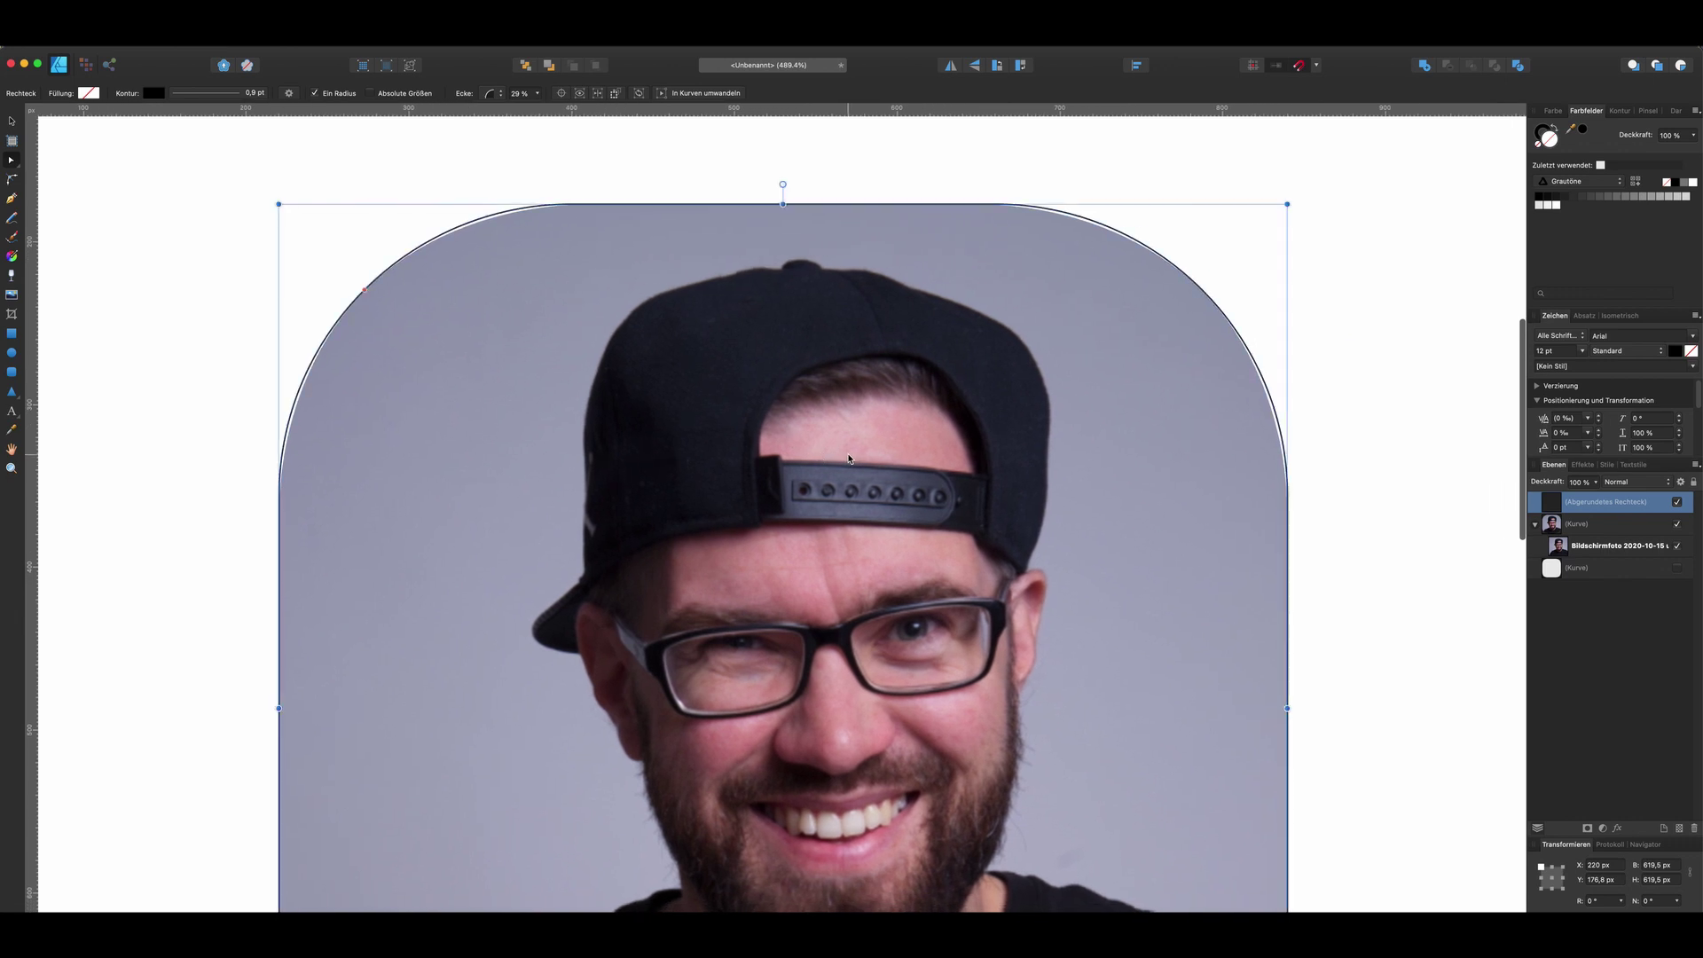